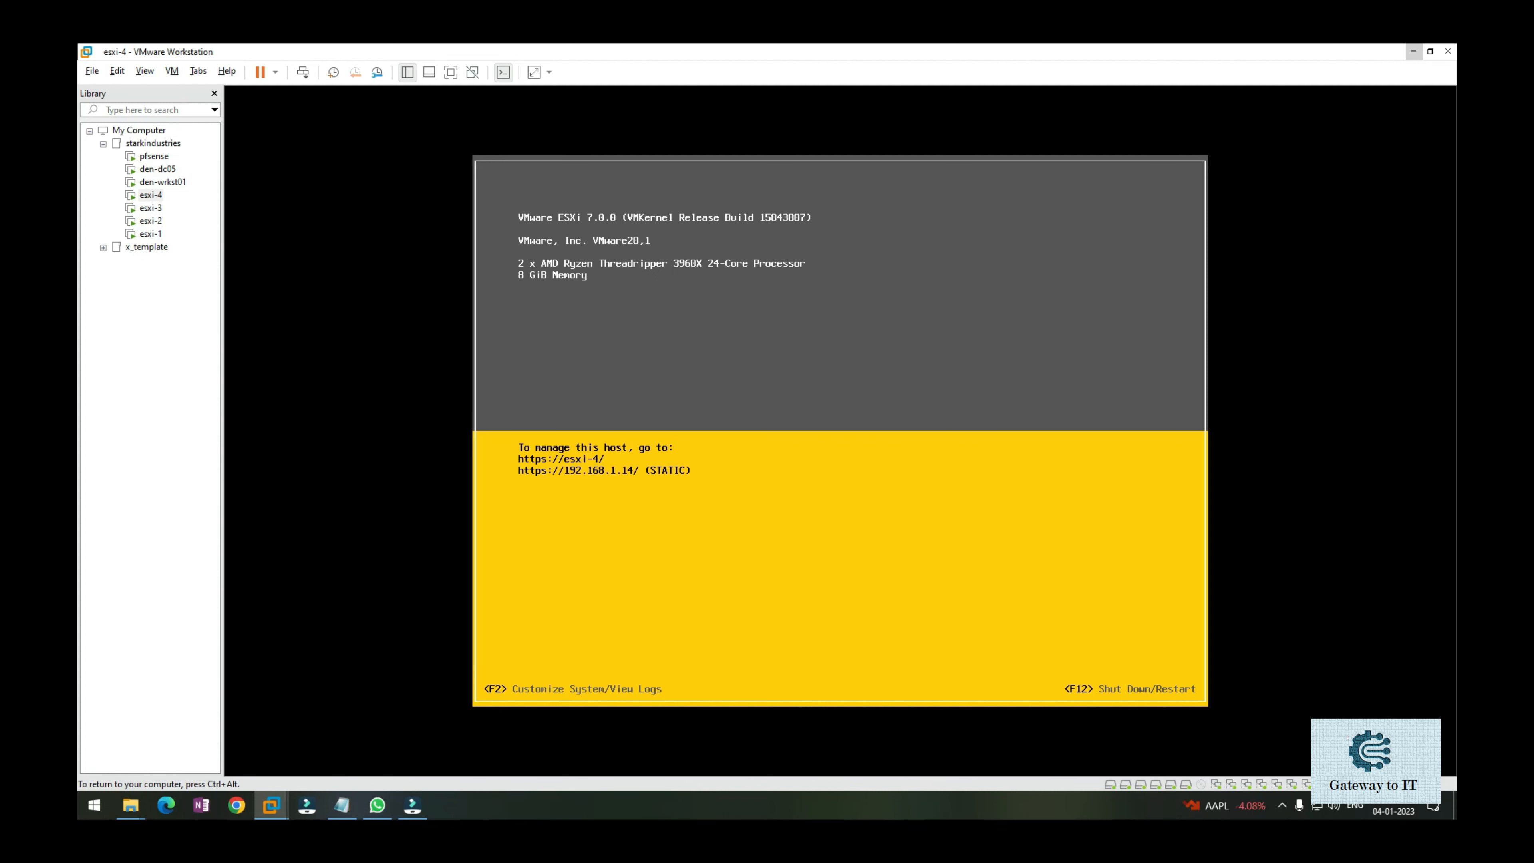
# Release the esxi-4 console and switch to the den-wrkst01 workstation VM.
pyautogui.hotkey('ctrl', 'alt')
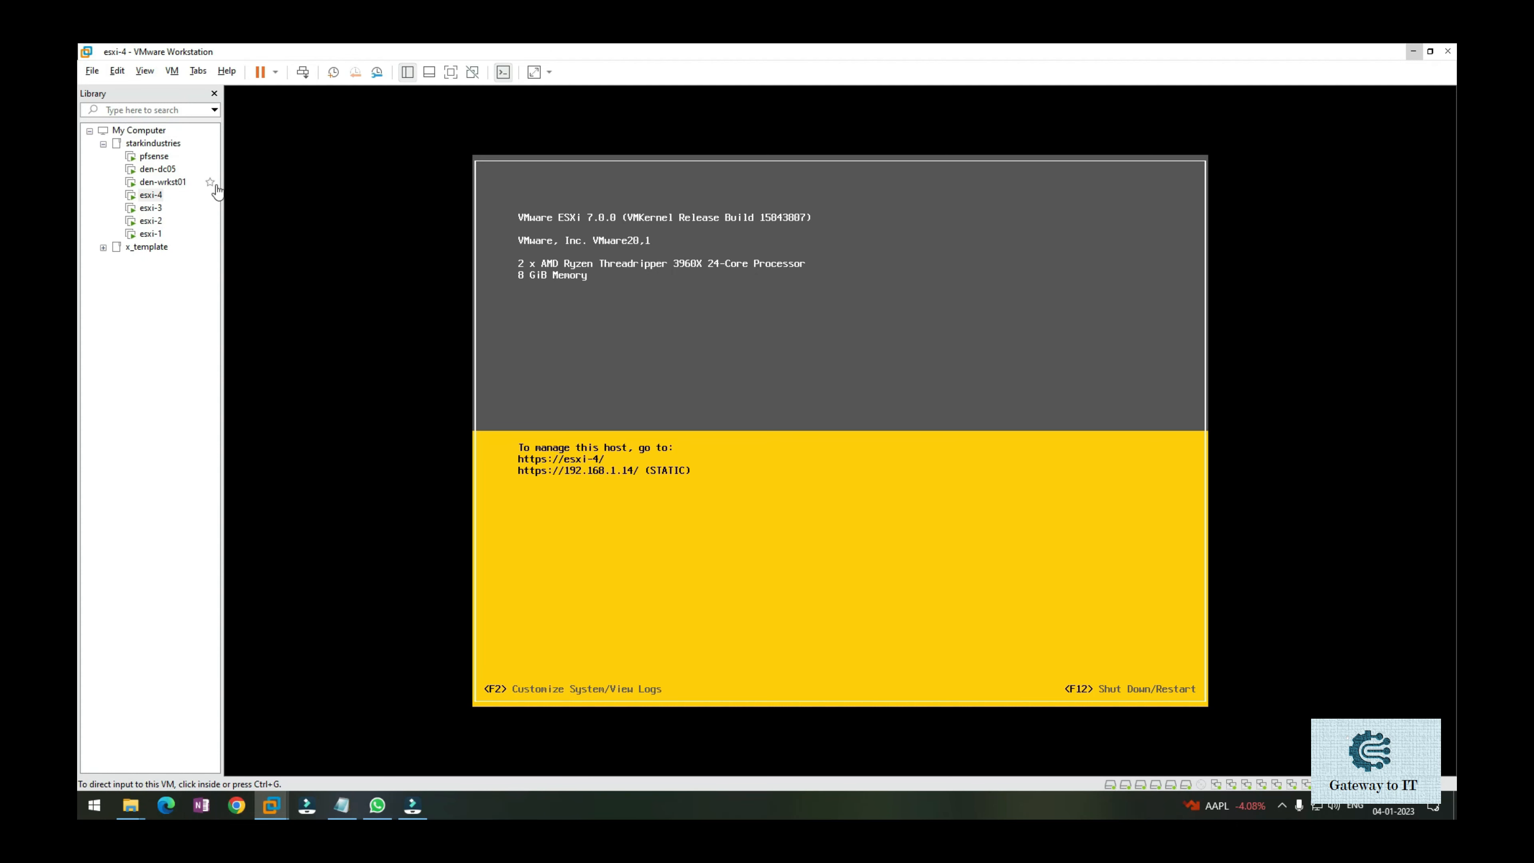
pyautogui.click(173, 183)
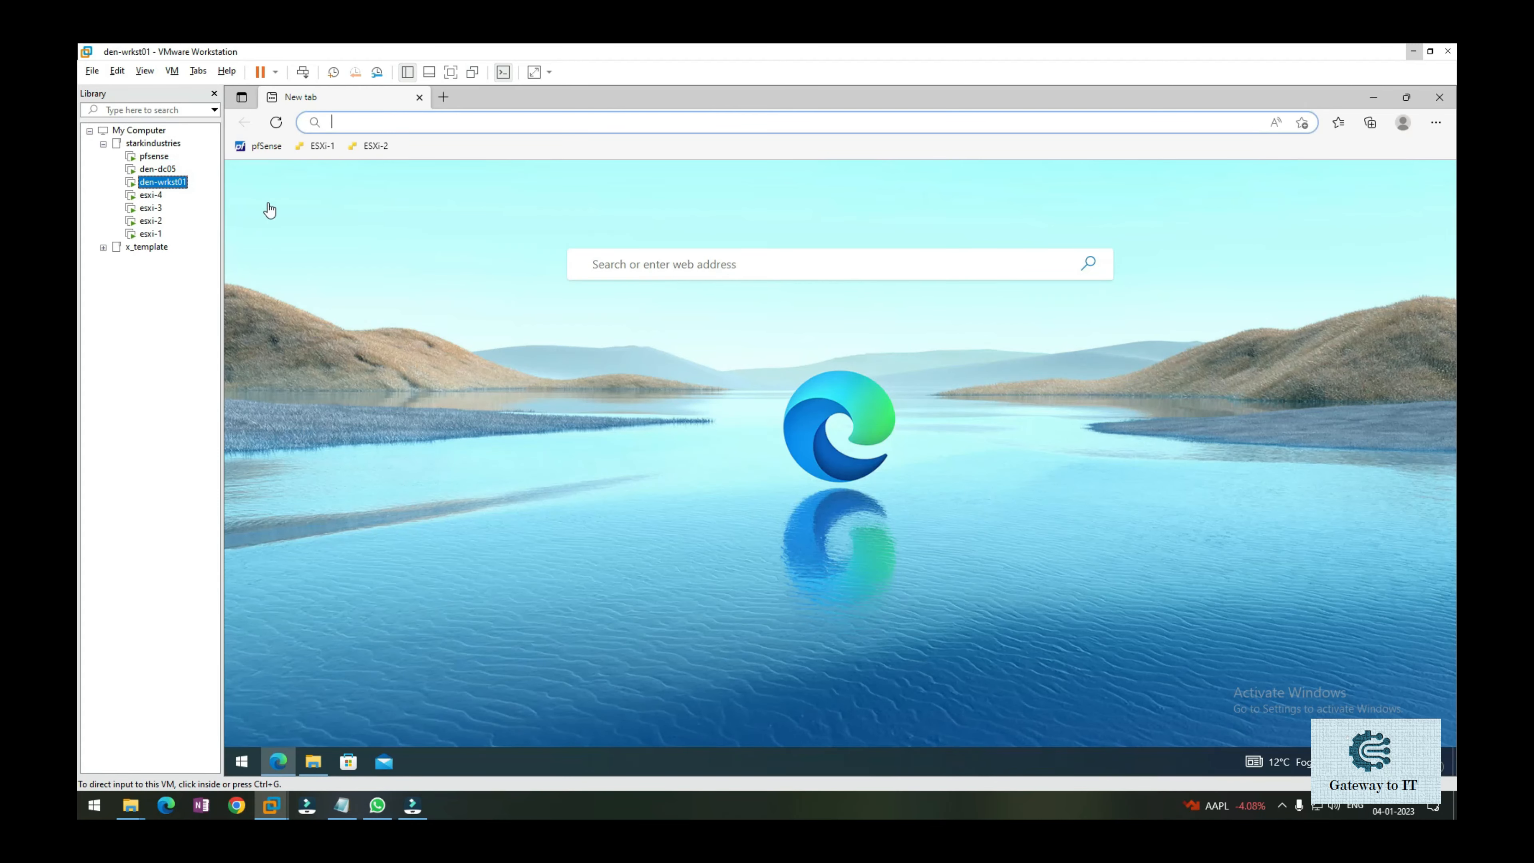
pyautogui.click(480, 124)
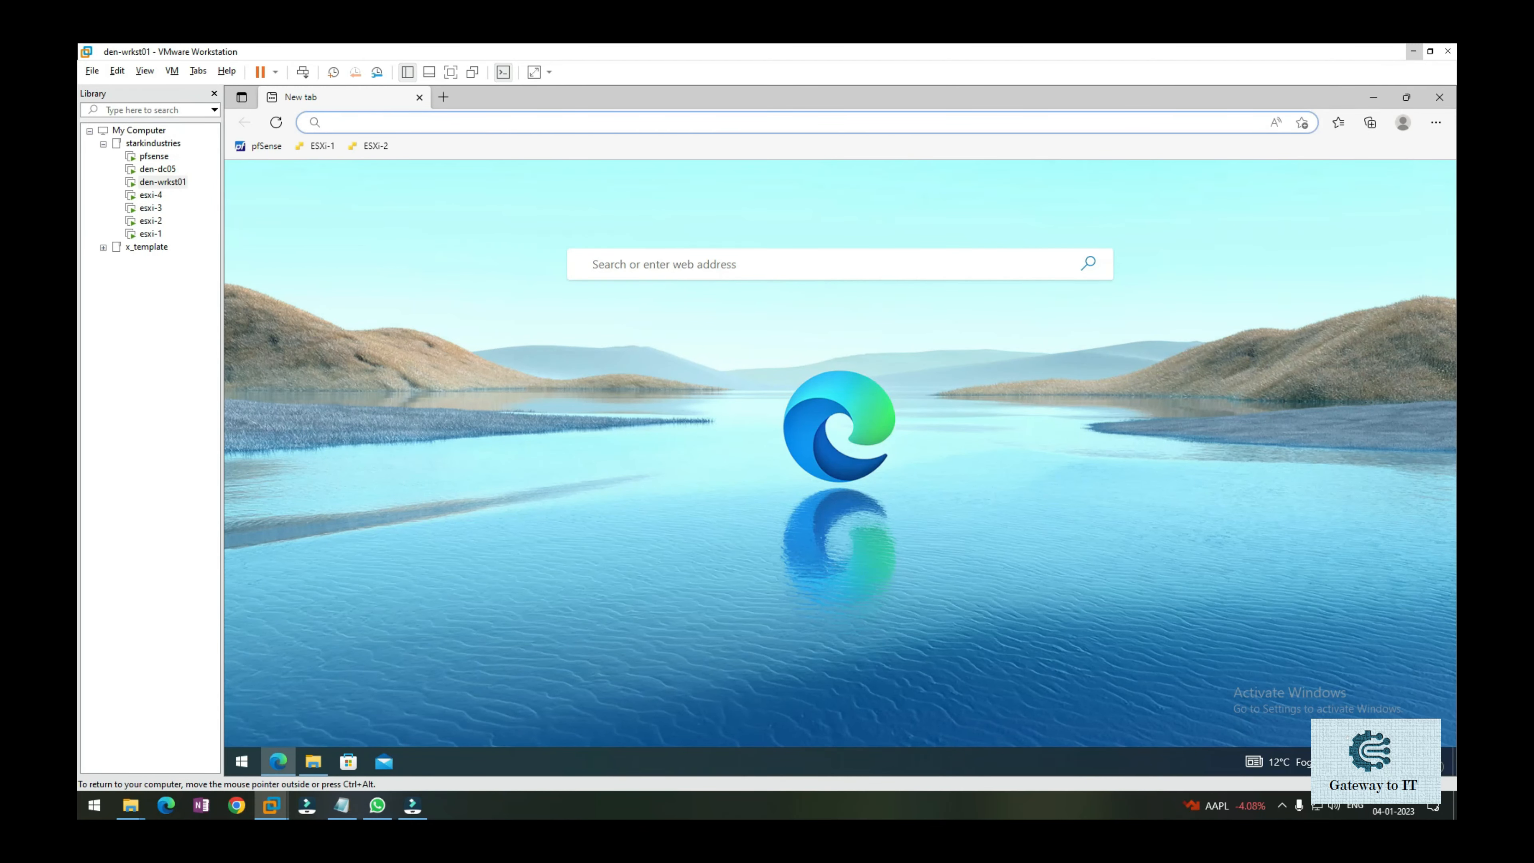
pyautogui.write('https')
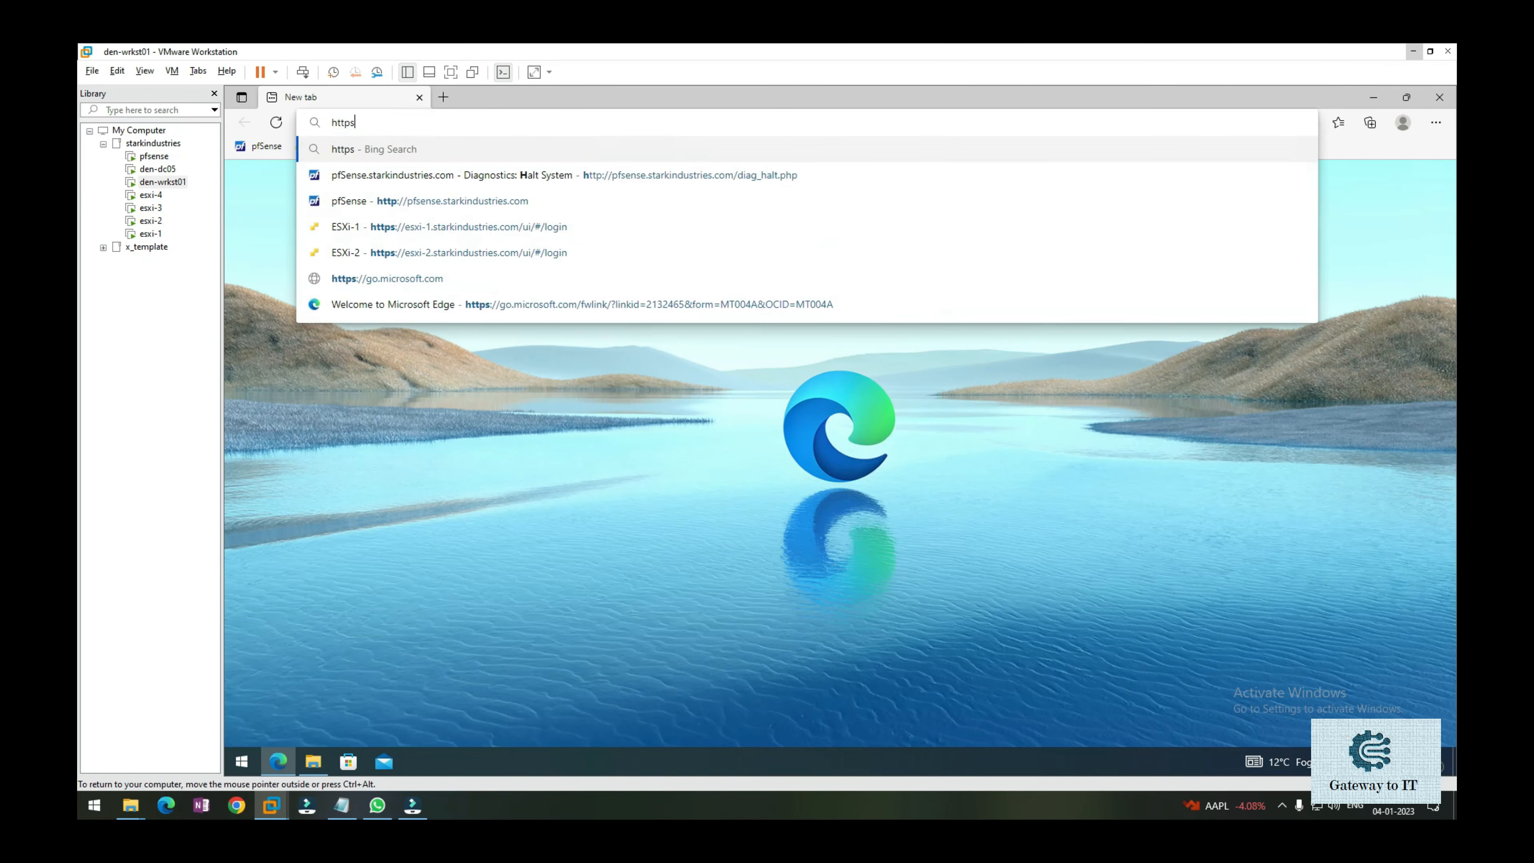
pyautogui.write('://')
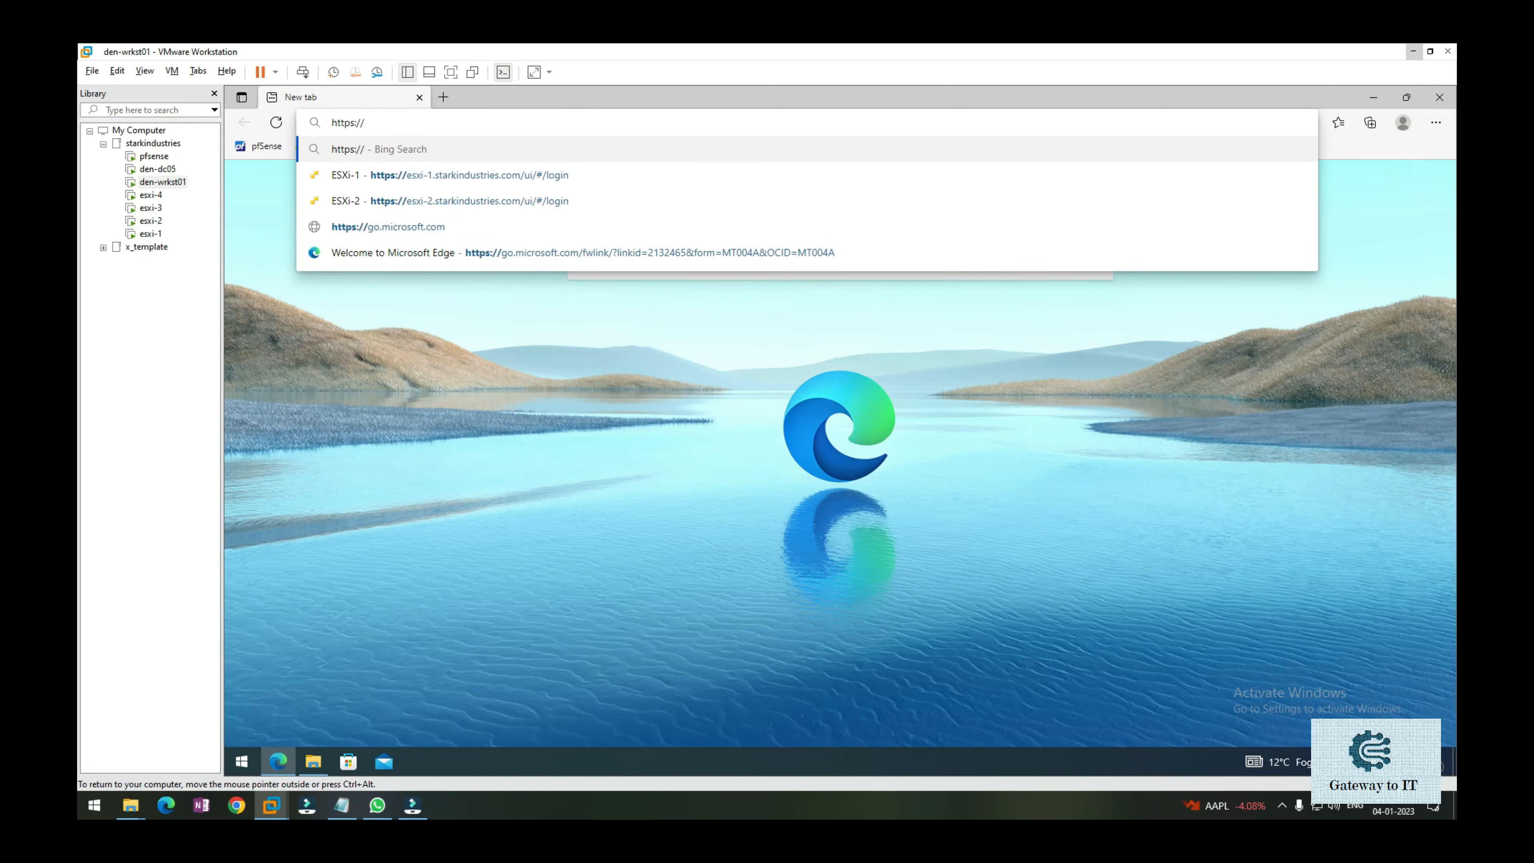
pyautogui.write('esxi-3.s')
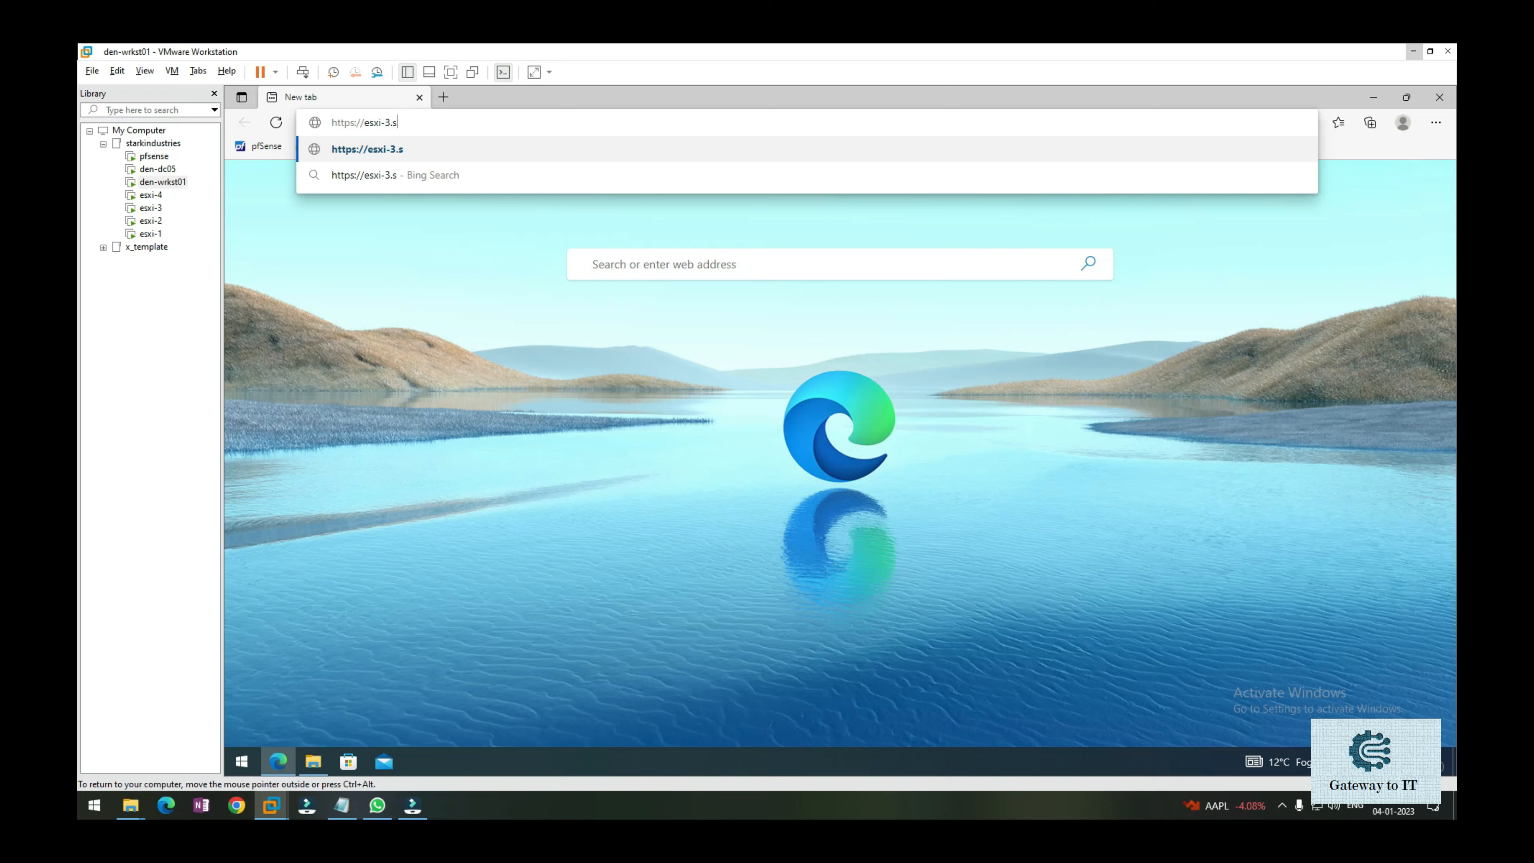
pyautogui.write('tarkindustries.com')
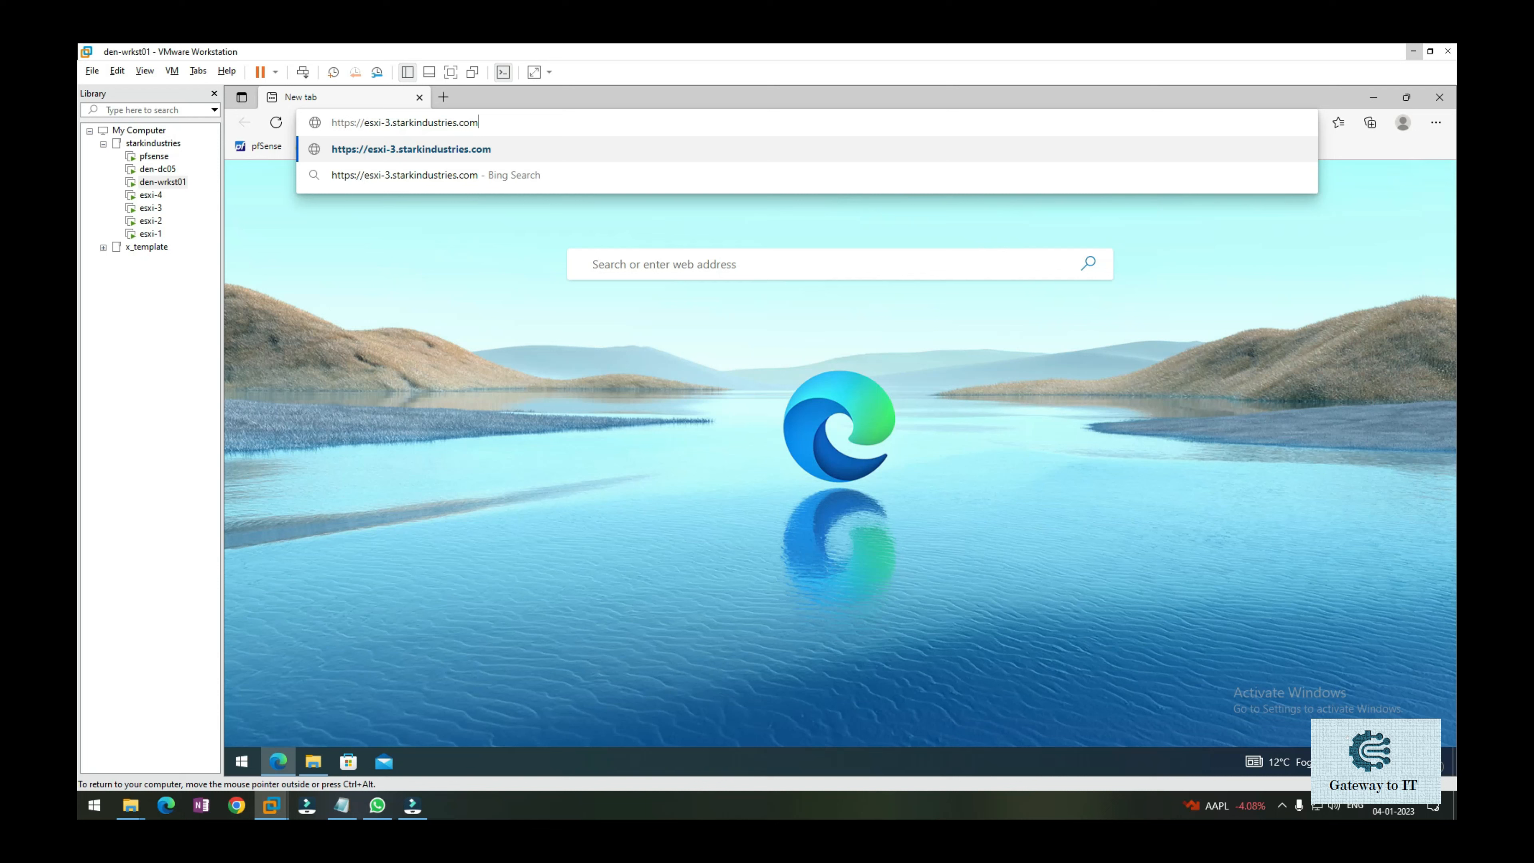
pyautogui.press('Return')
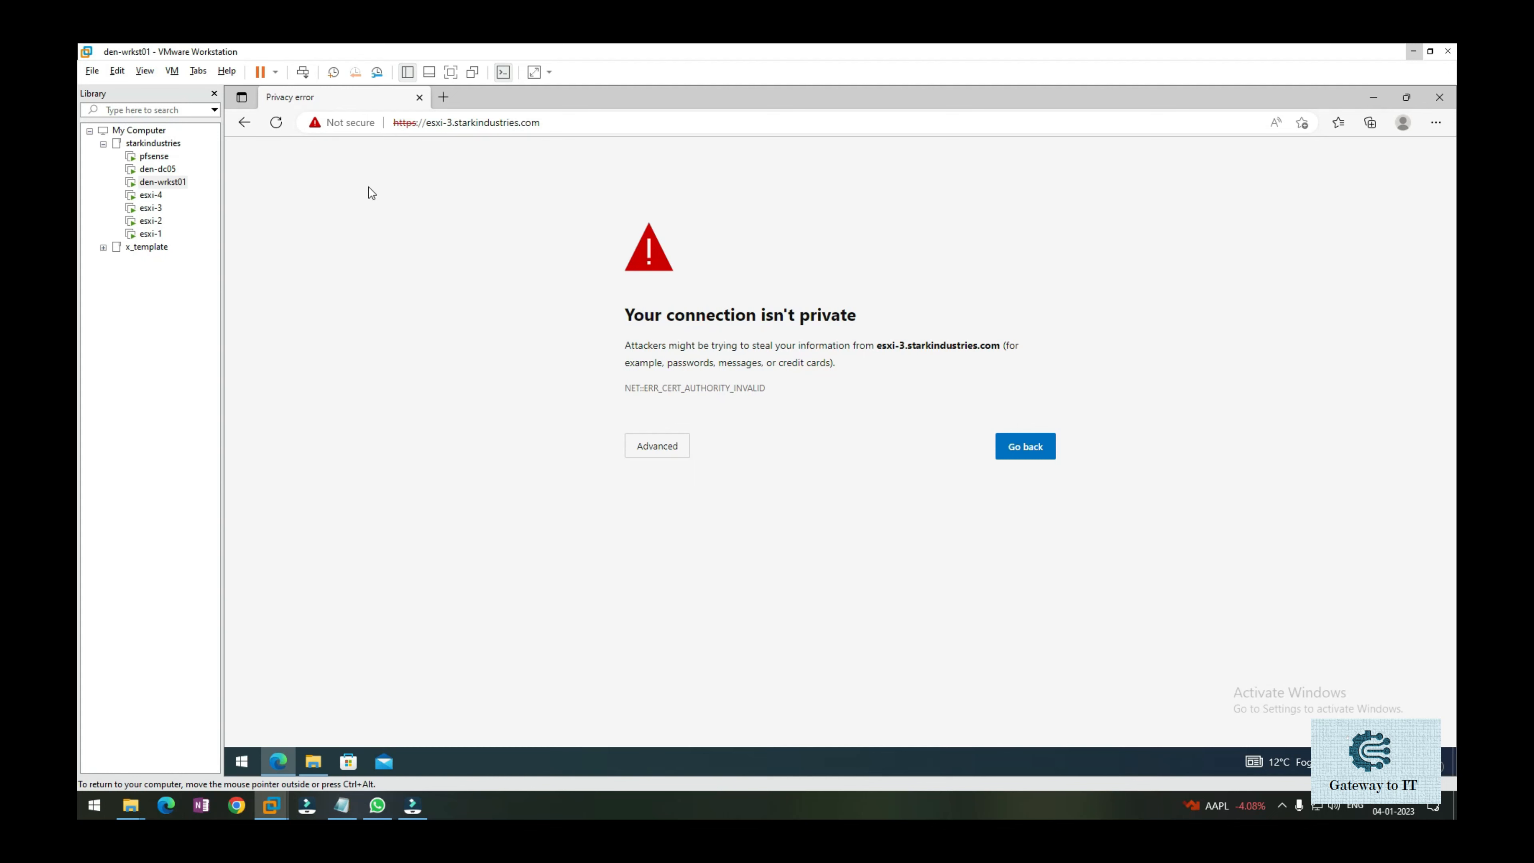
# Check the Not secure details, then continue to esxi-3.starkindustries.com (unsafe) via Advanced.
pyautogui.click(340, 123)
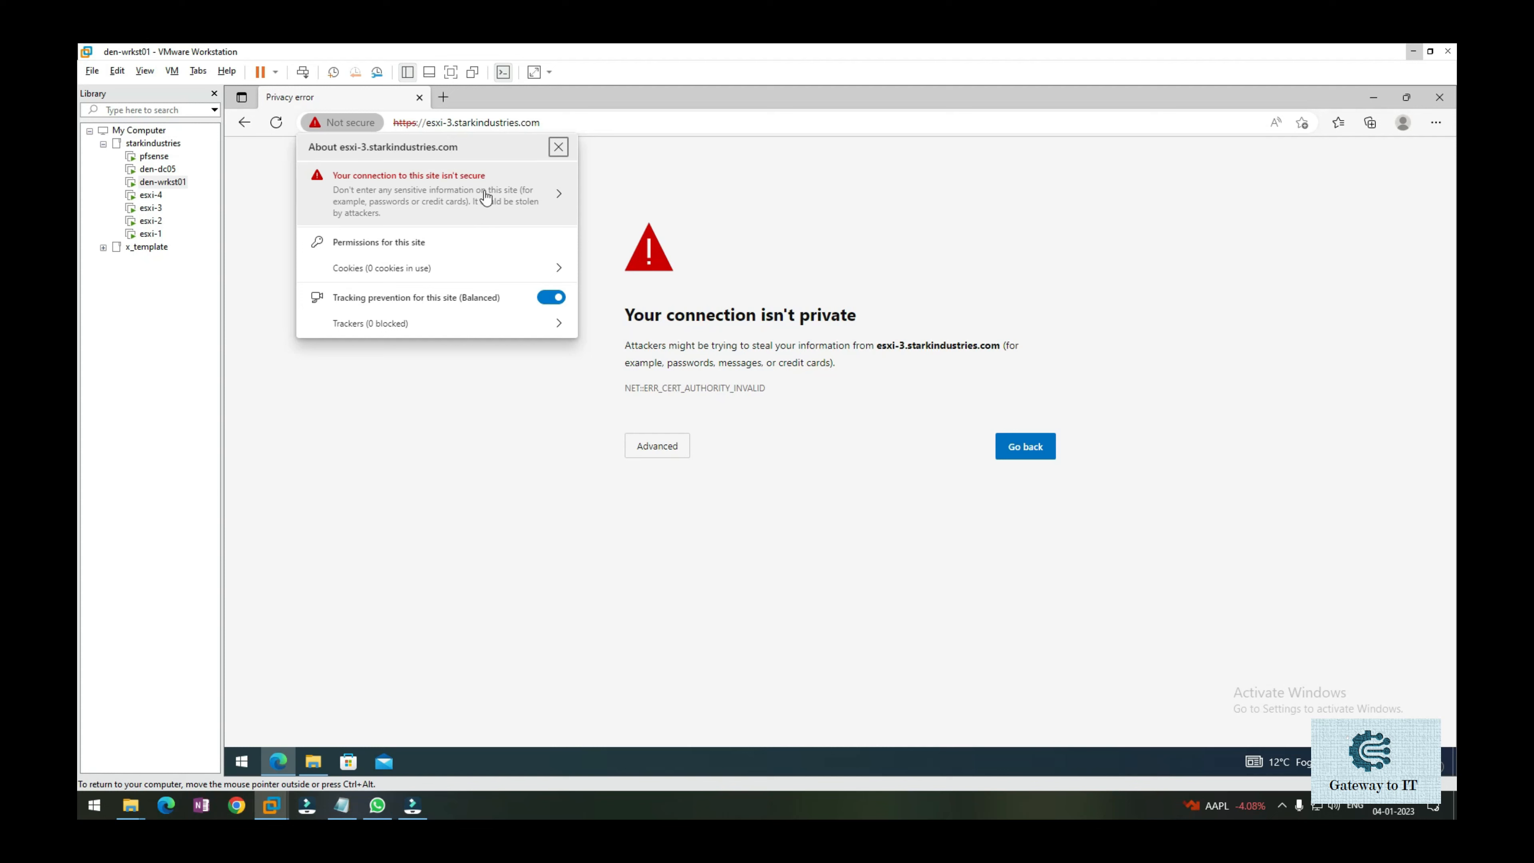
pyautogui.click(699, 202)
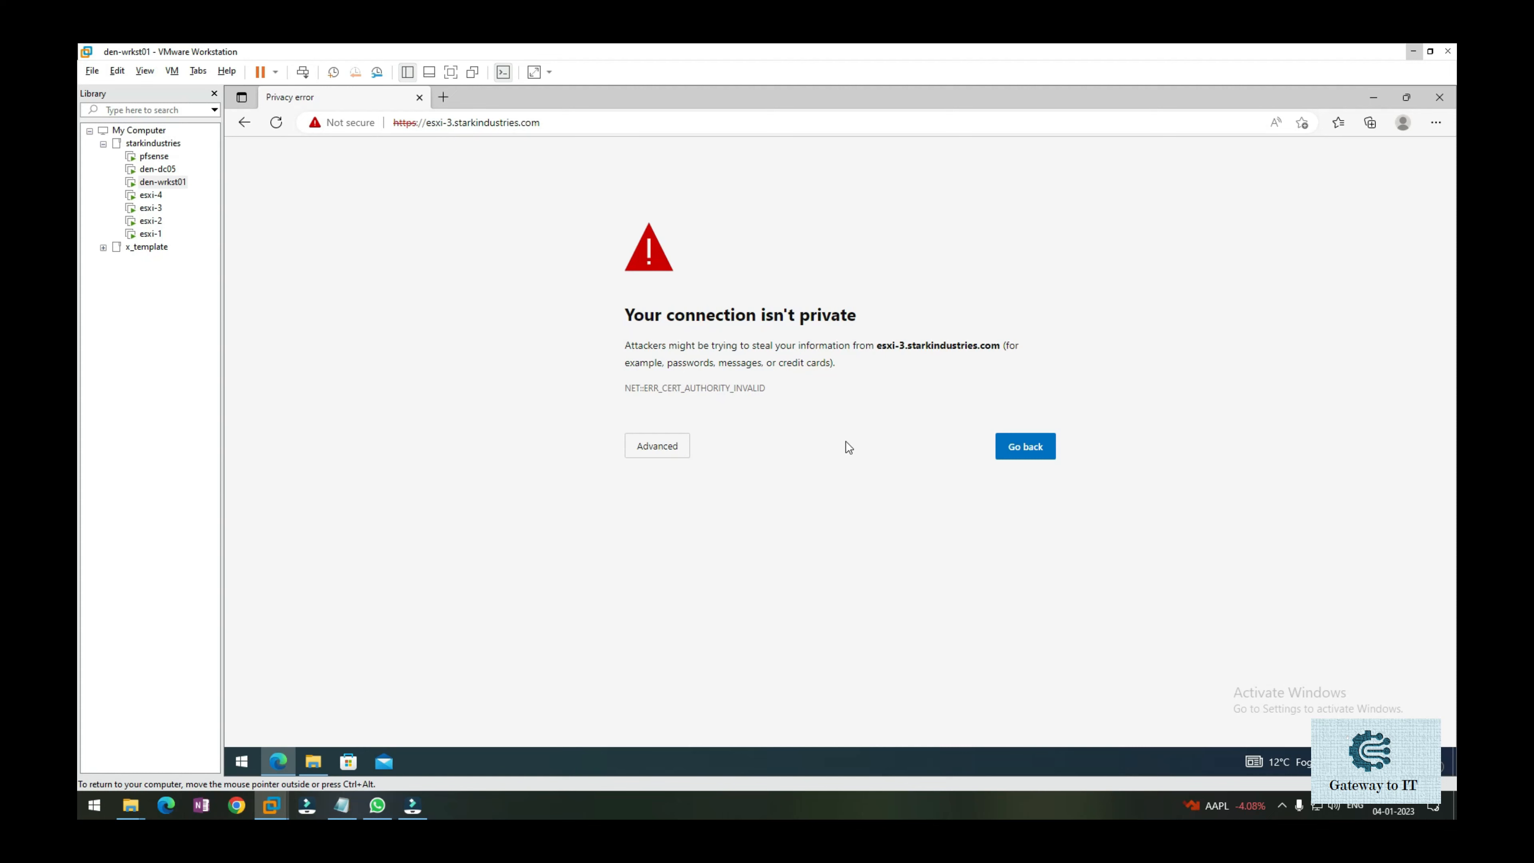
pyautogui.click(673, 450)
pyautogui.click(720, 558)
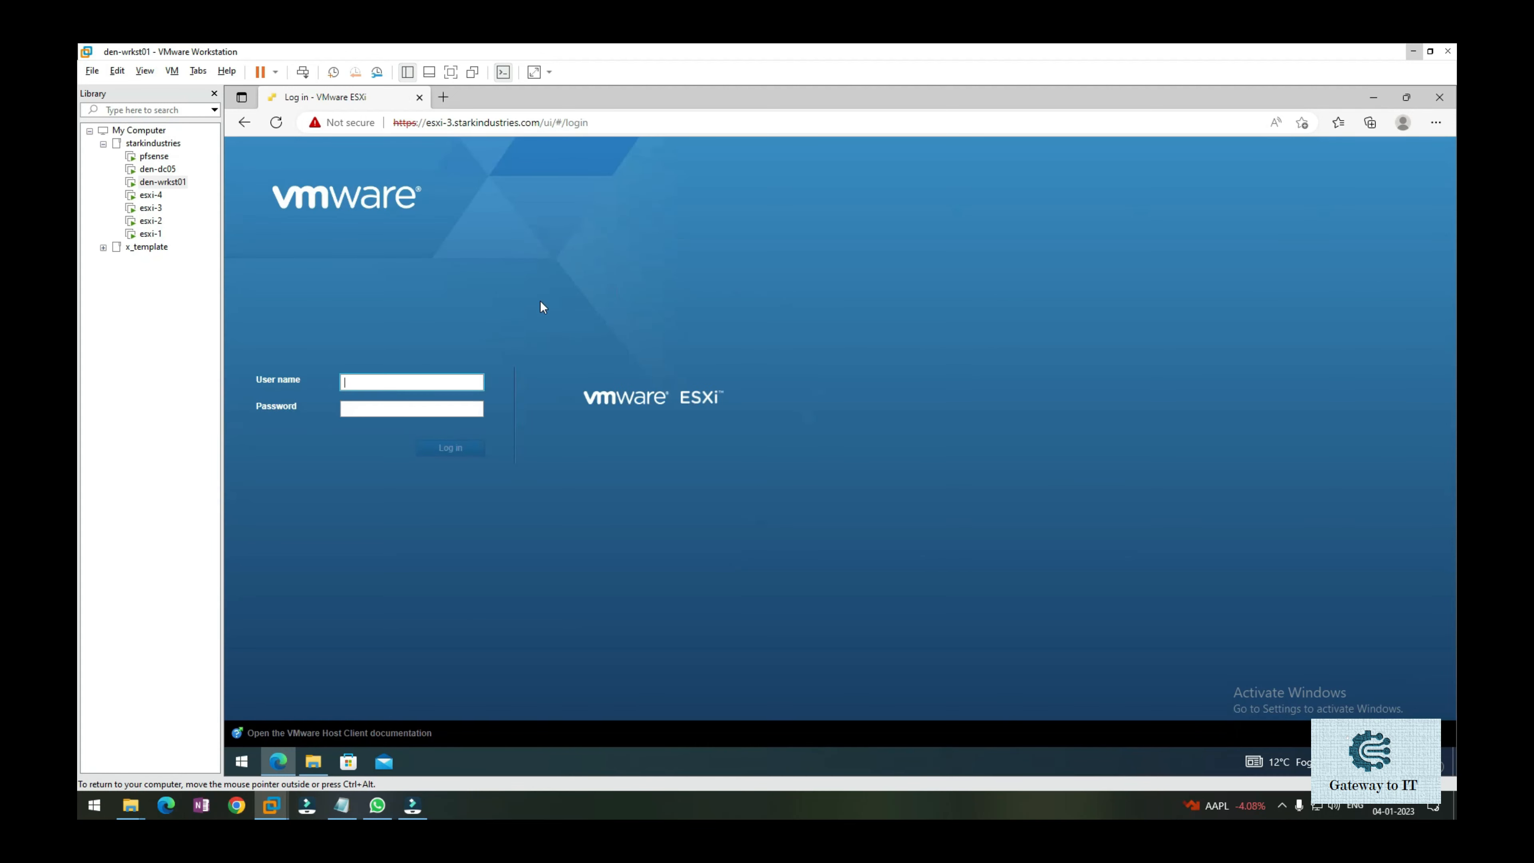
# Log in as the saved root user with the account password, correcting a mistyped entry.
pyautogui.click(412, 382)
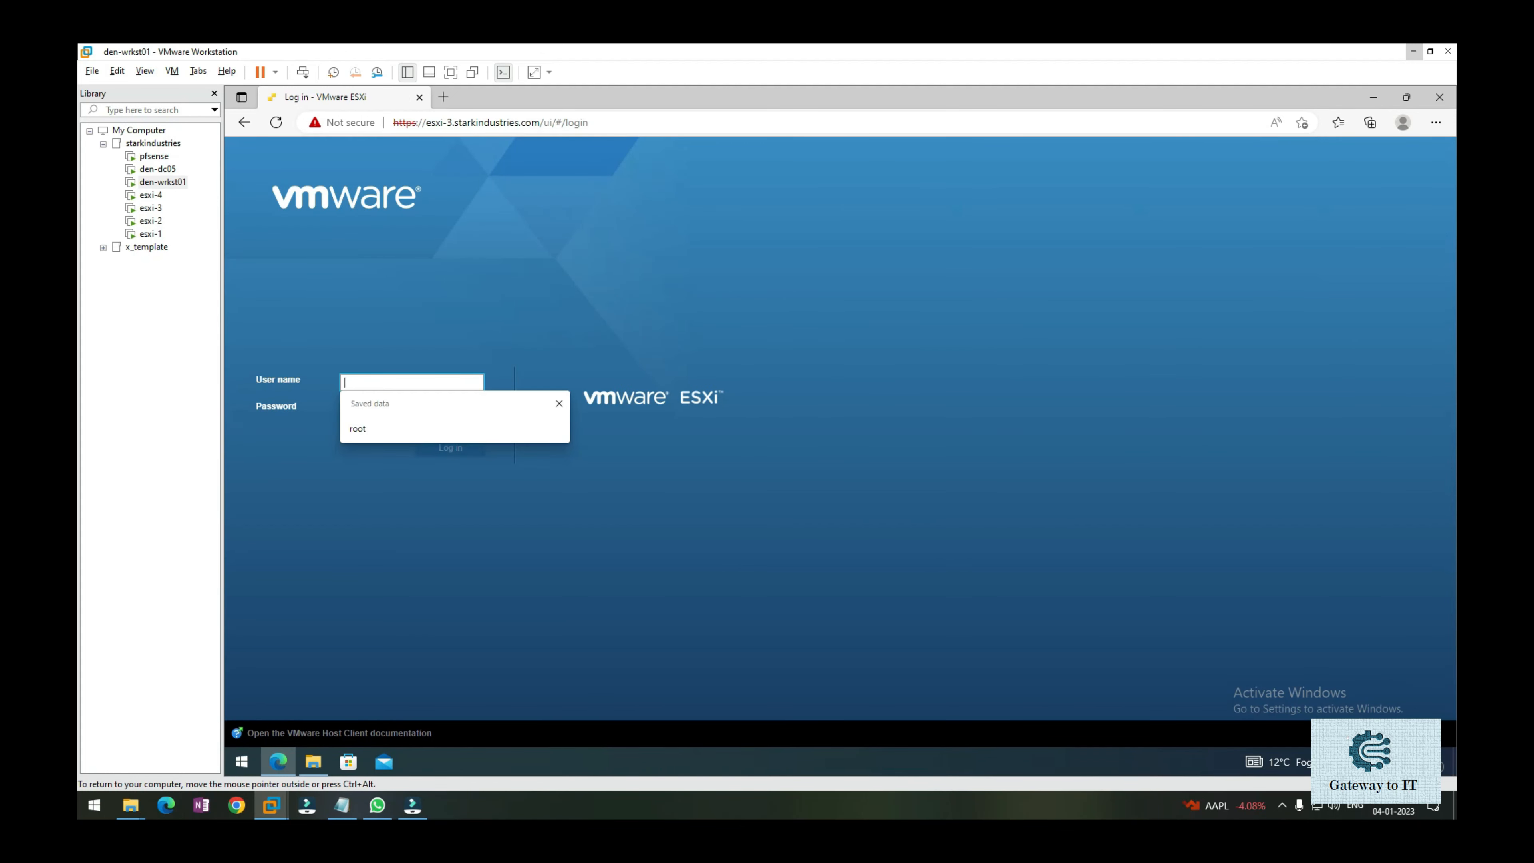
pyautogui.click(393, 428)
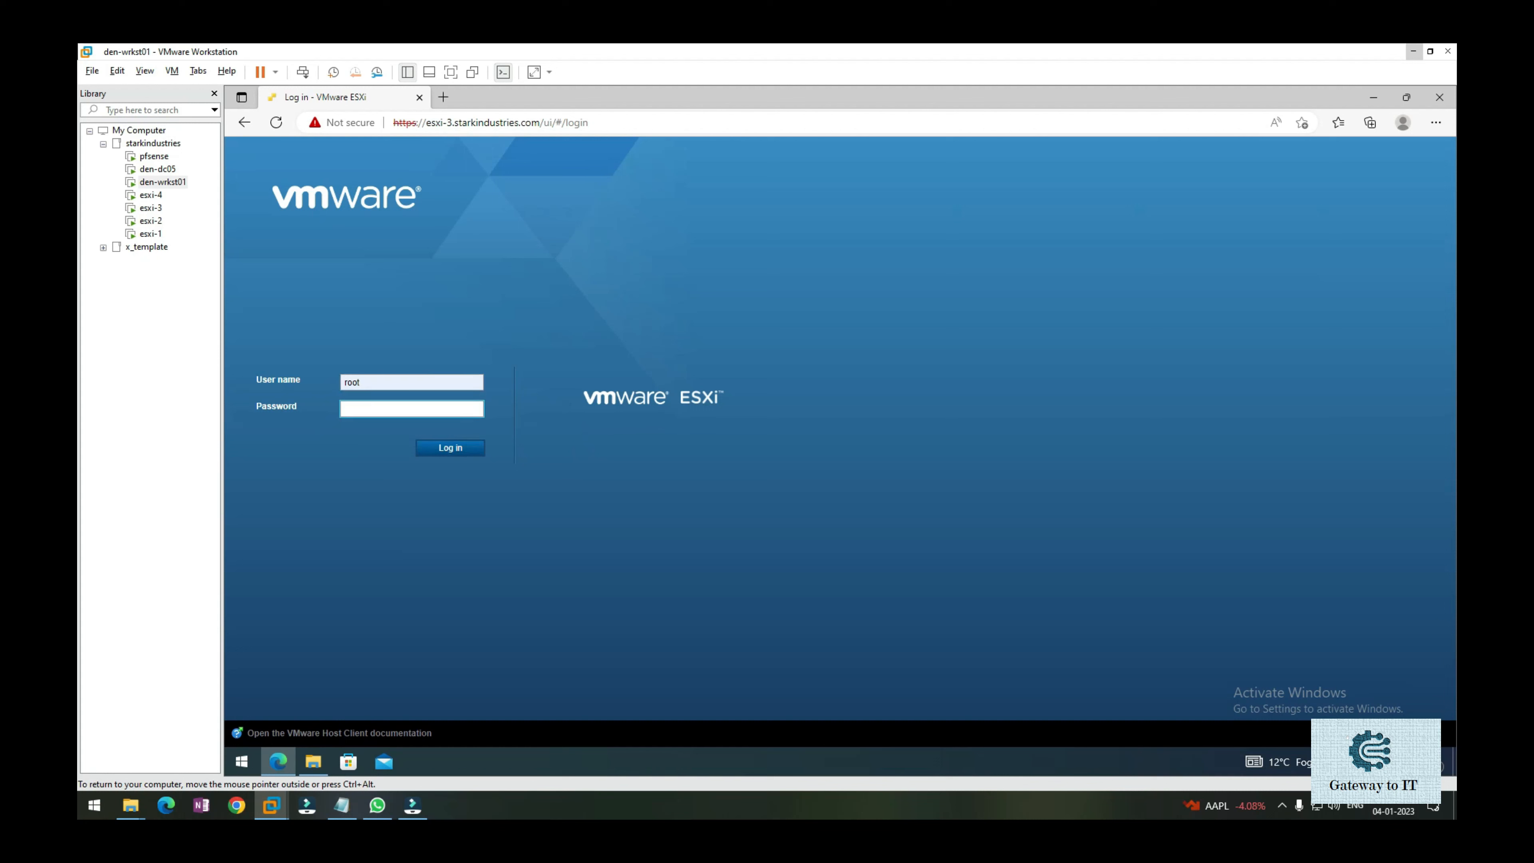
pyautogui.write('•••••')
pyautogui.press('BackSpace')
pyautogui.press('BackSpace')
pyautogui.press('BackSpace')
pyautogui.write('•••••••••')
pyautogui.press('Return')
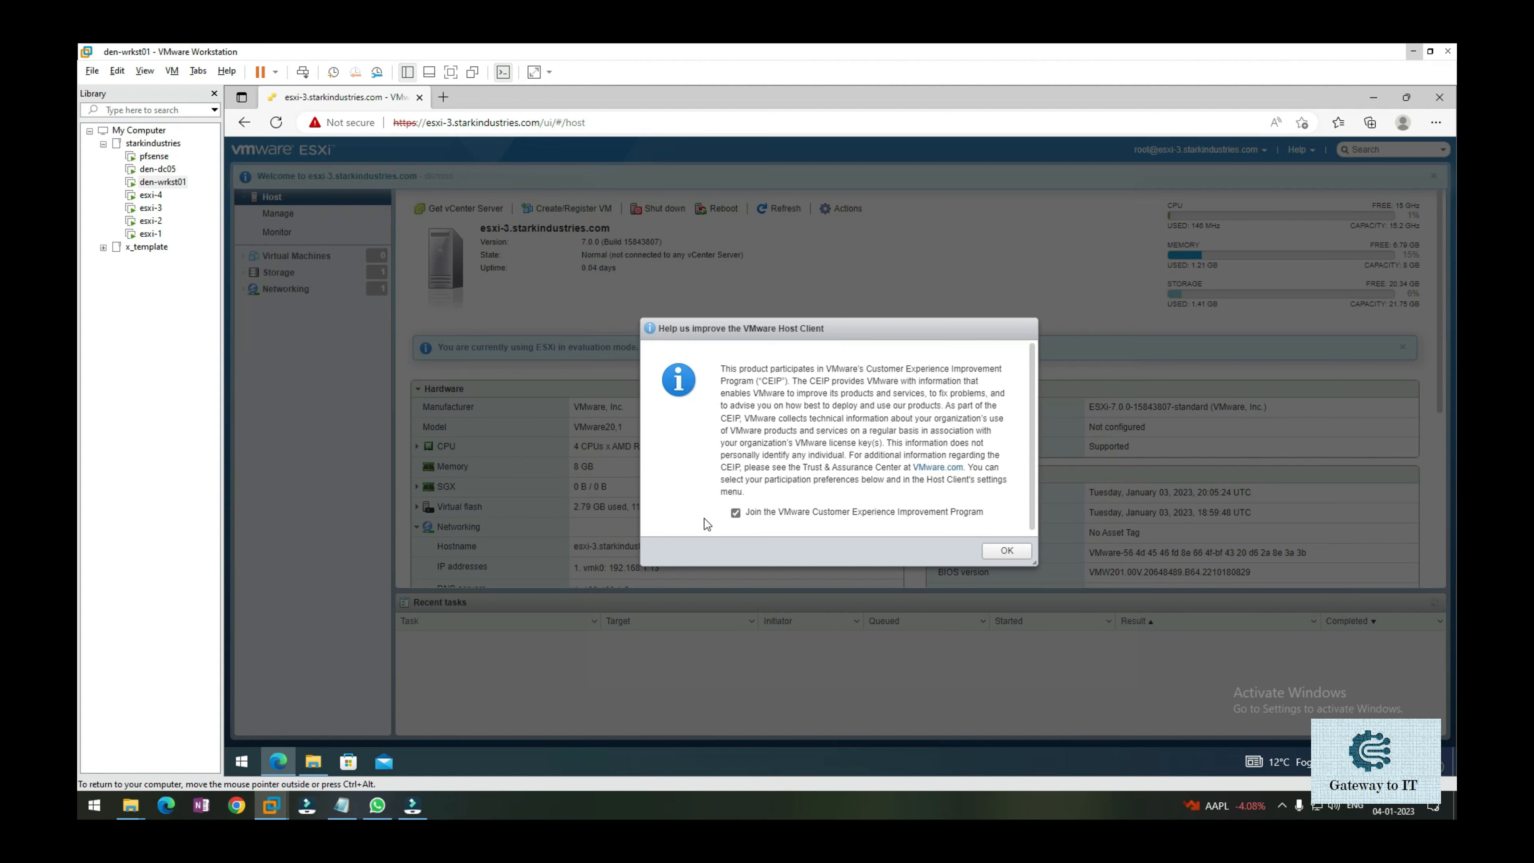
pyautogui.click(734, 513)
pyautogui.click(1005, 552)
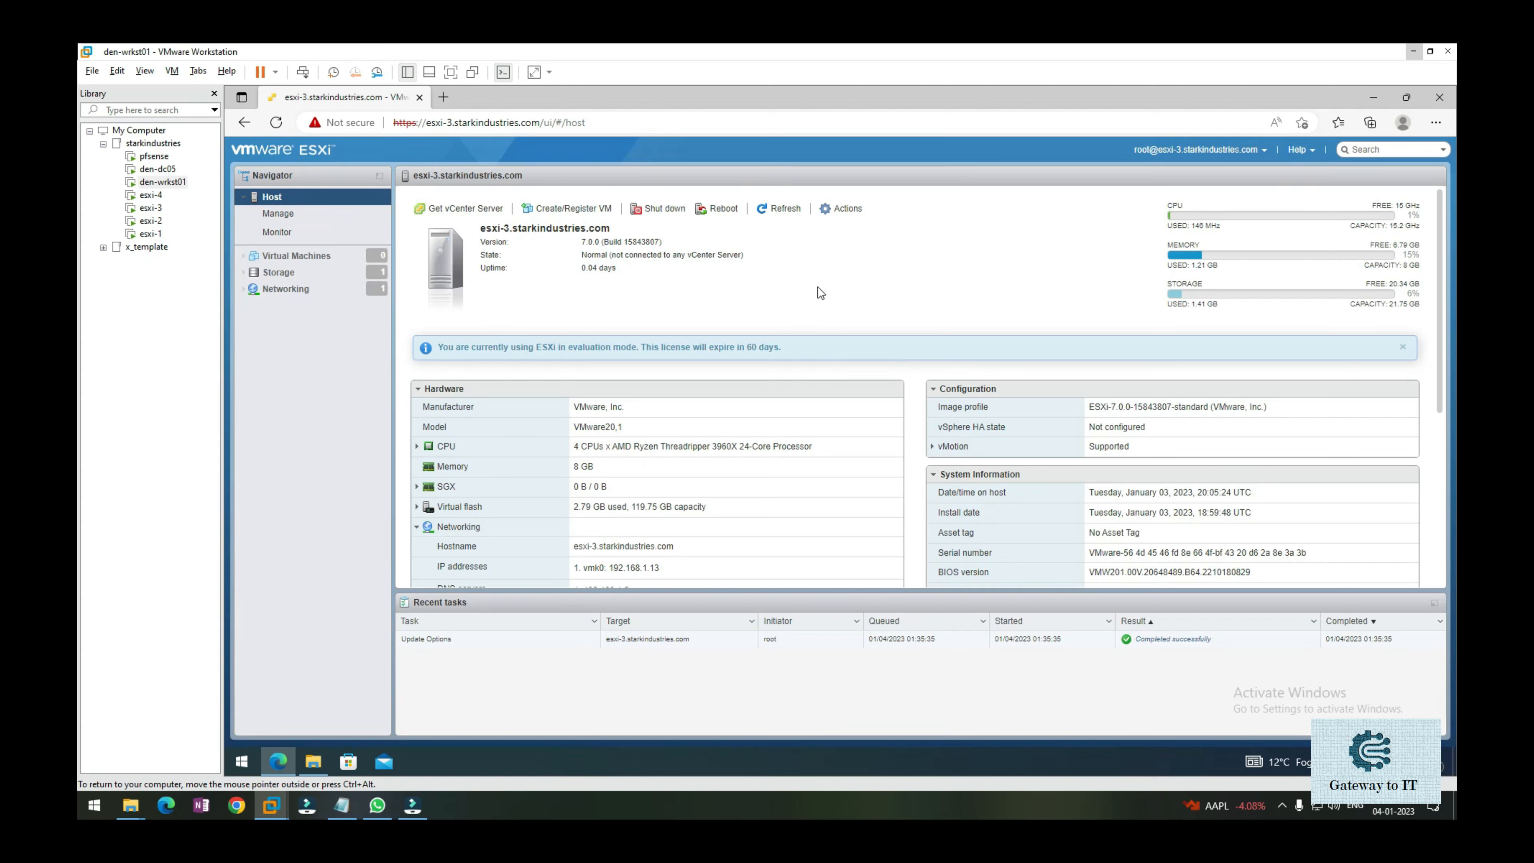
pyautogui.click(330, 223)
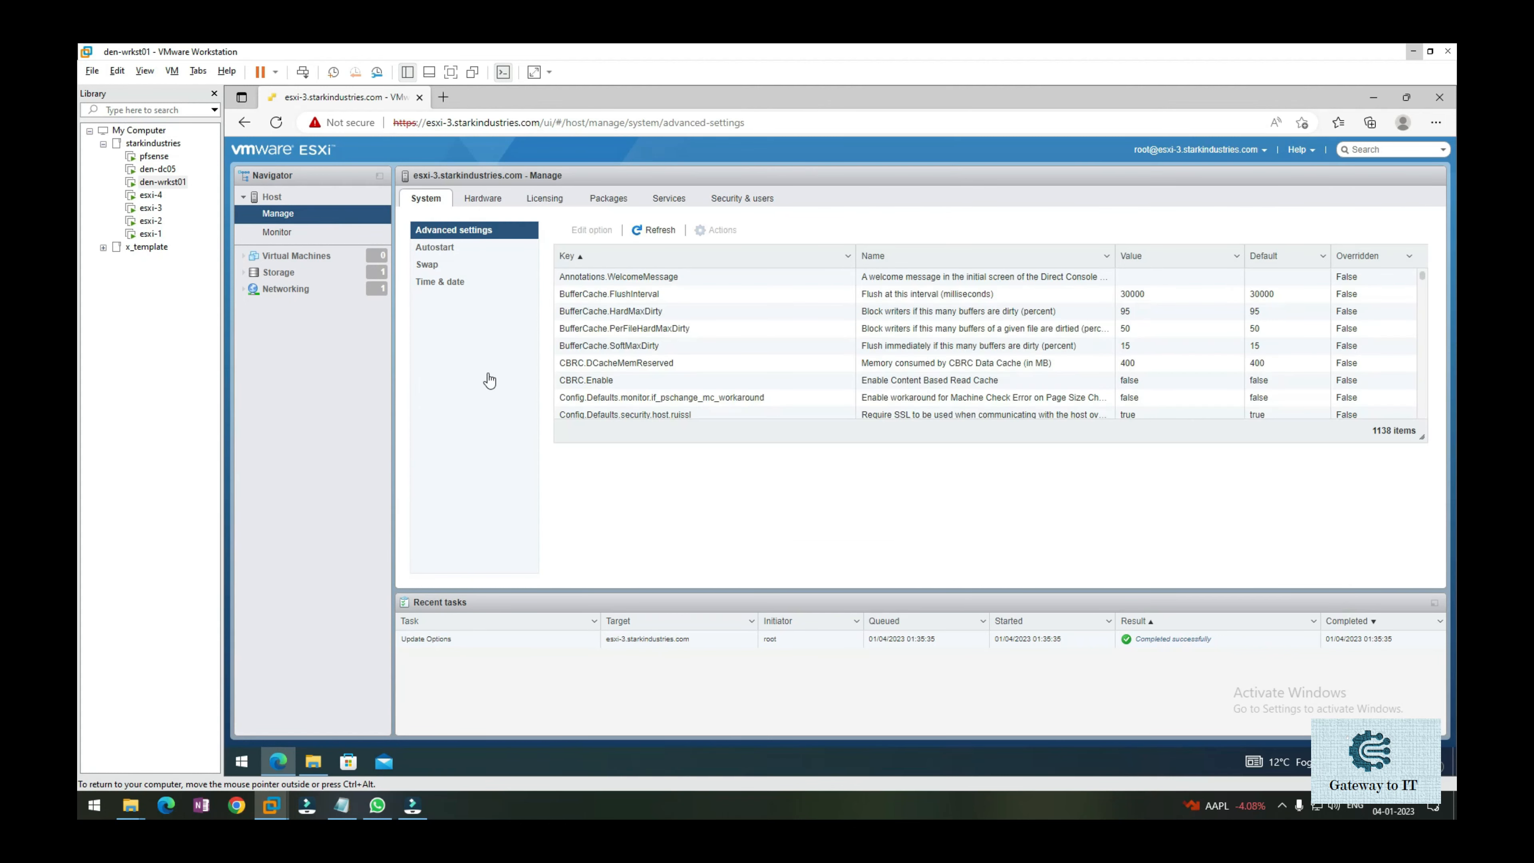
pyautogui.click(459, 292)
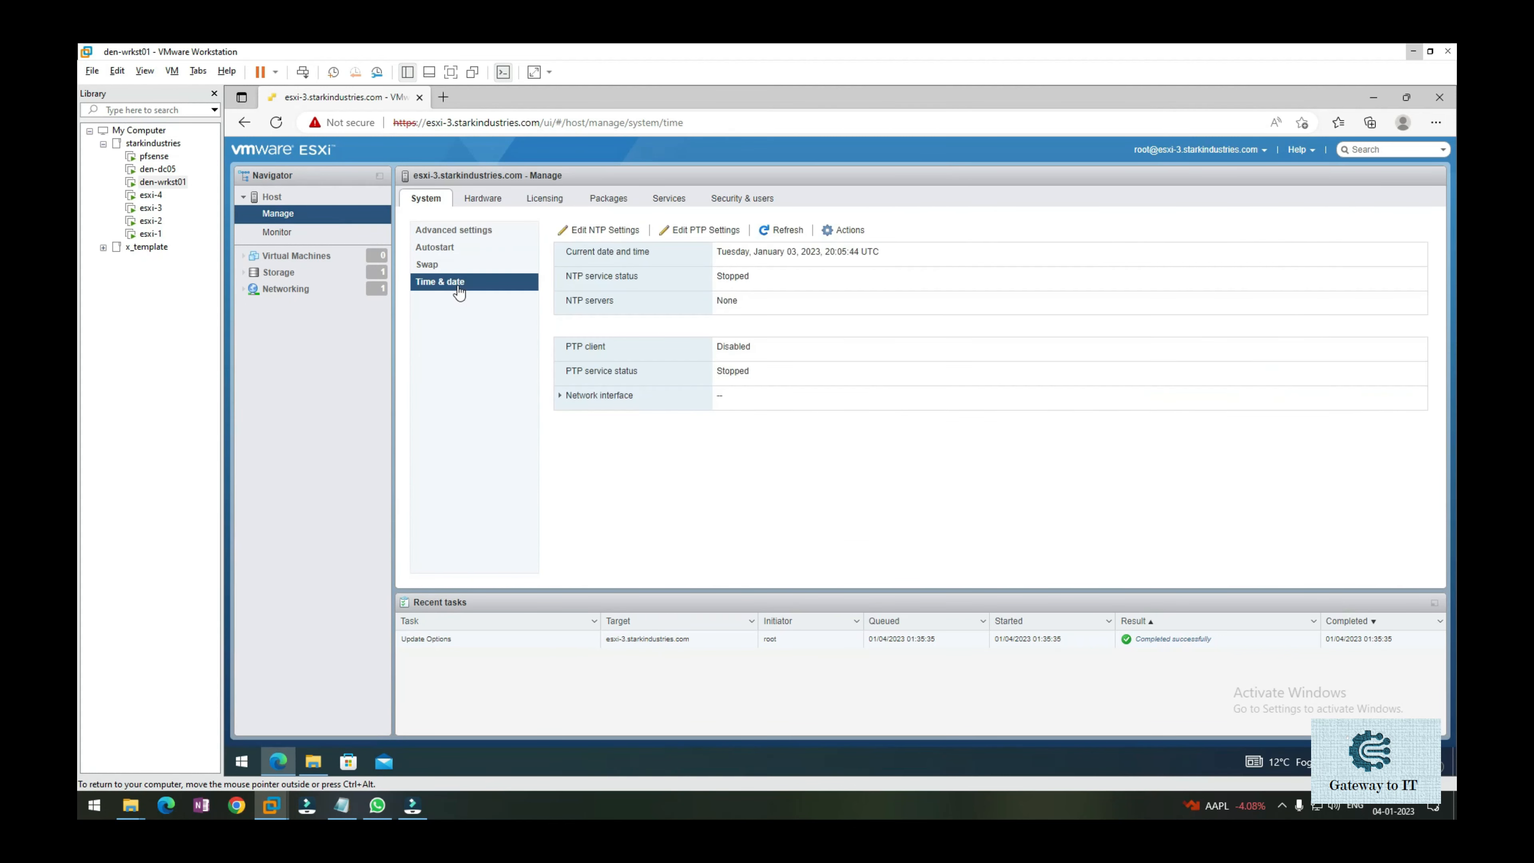
pyautogui.click(728, 801)
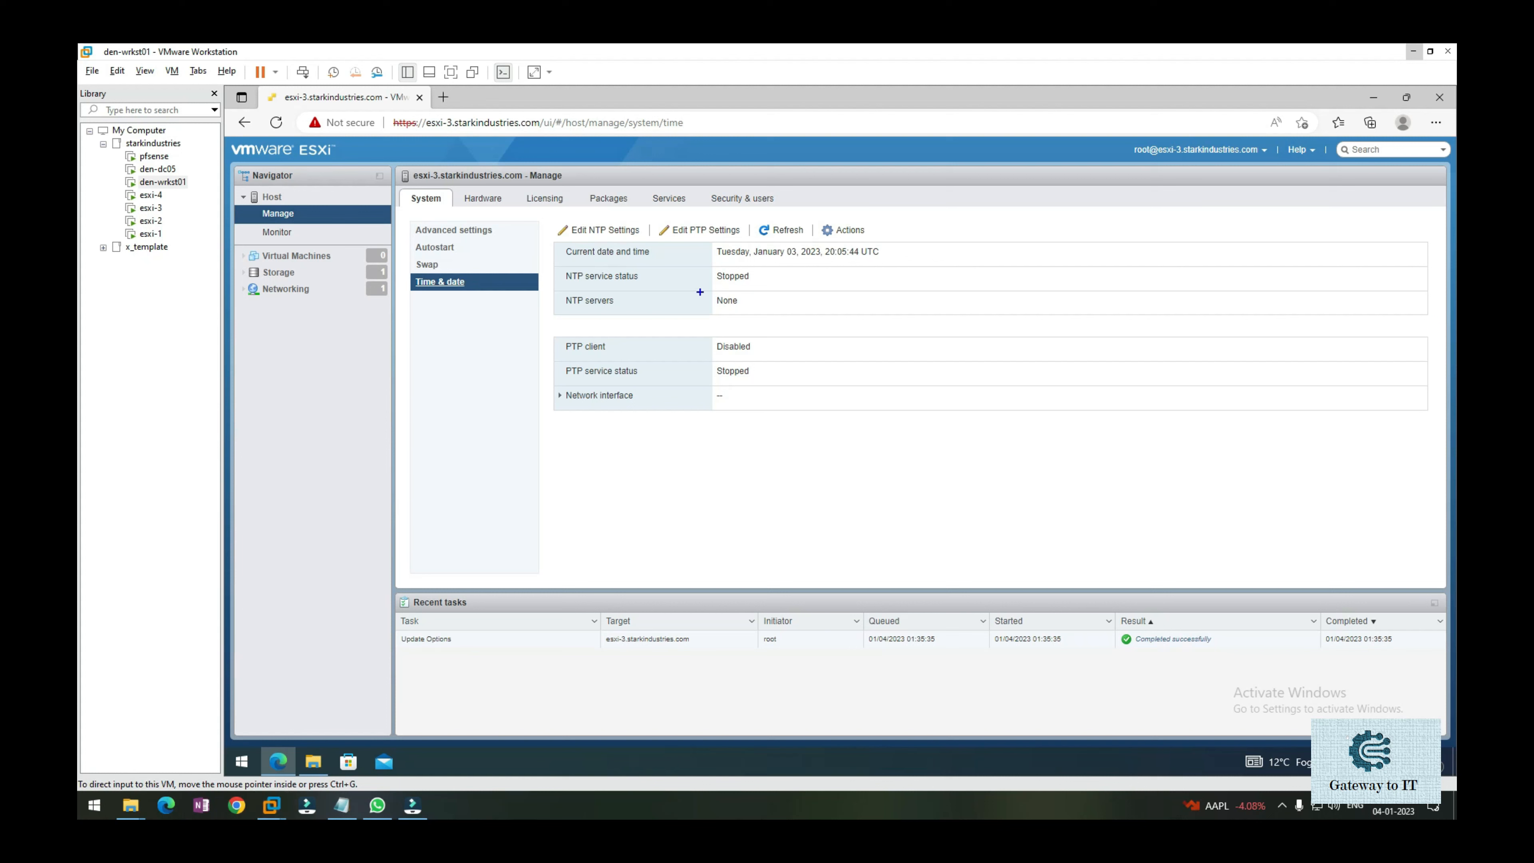
pyautogui.moveTo(561, 291); pyautogui.dragTo(771, 288)
pyautogui.moveTo(565, 243)
pyautogui.mouseDown()
pyautogui.moveTo(650, 232)
pyautogui.moveTo(571, 218)
pyautogui.moveTo(555, 229)
pyautogui.mouseUp()
pyautogui.press('Escape')
# Enable NTP with servers 192.168.1.5 and 192.168.1.4, policy 'Start and stop with host', and save.
pyautogui.click(606, 231)
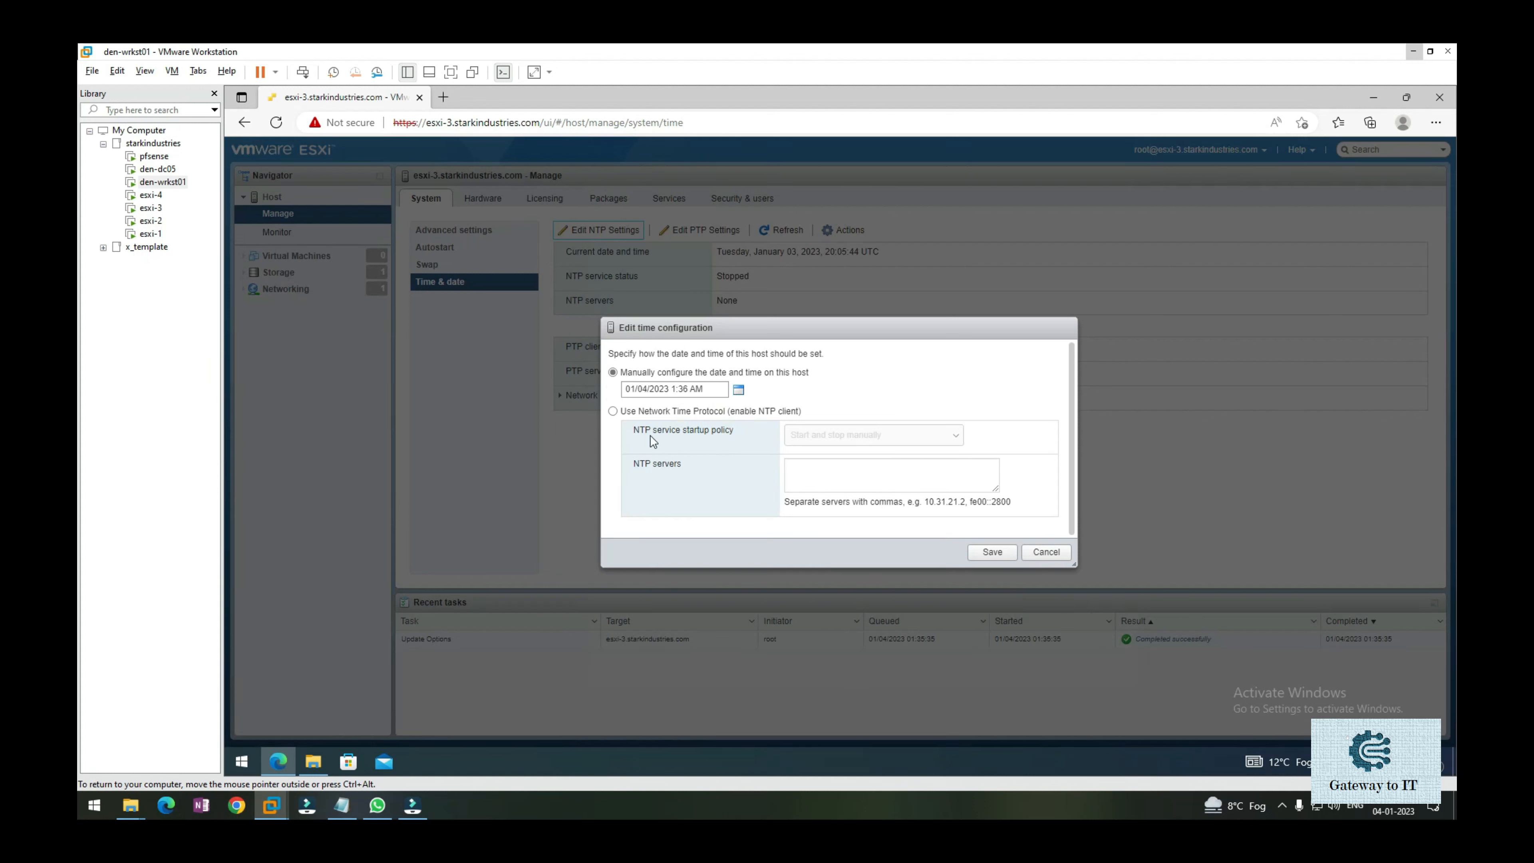
pyautogui.click(613, 413)
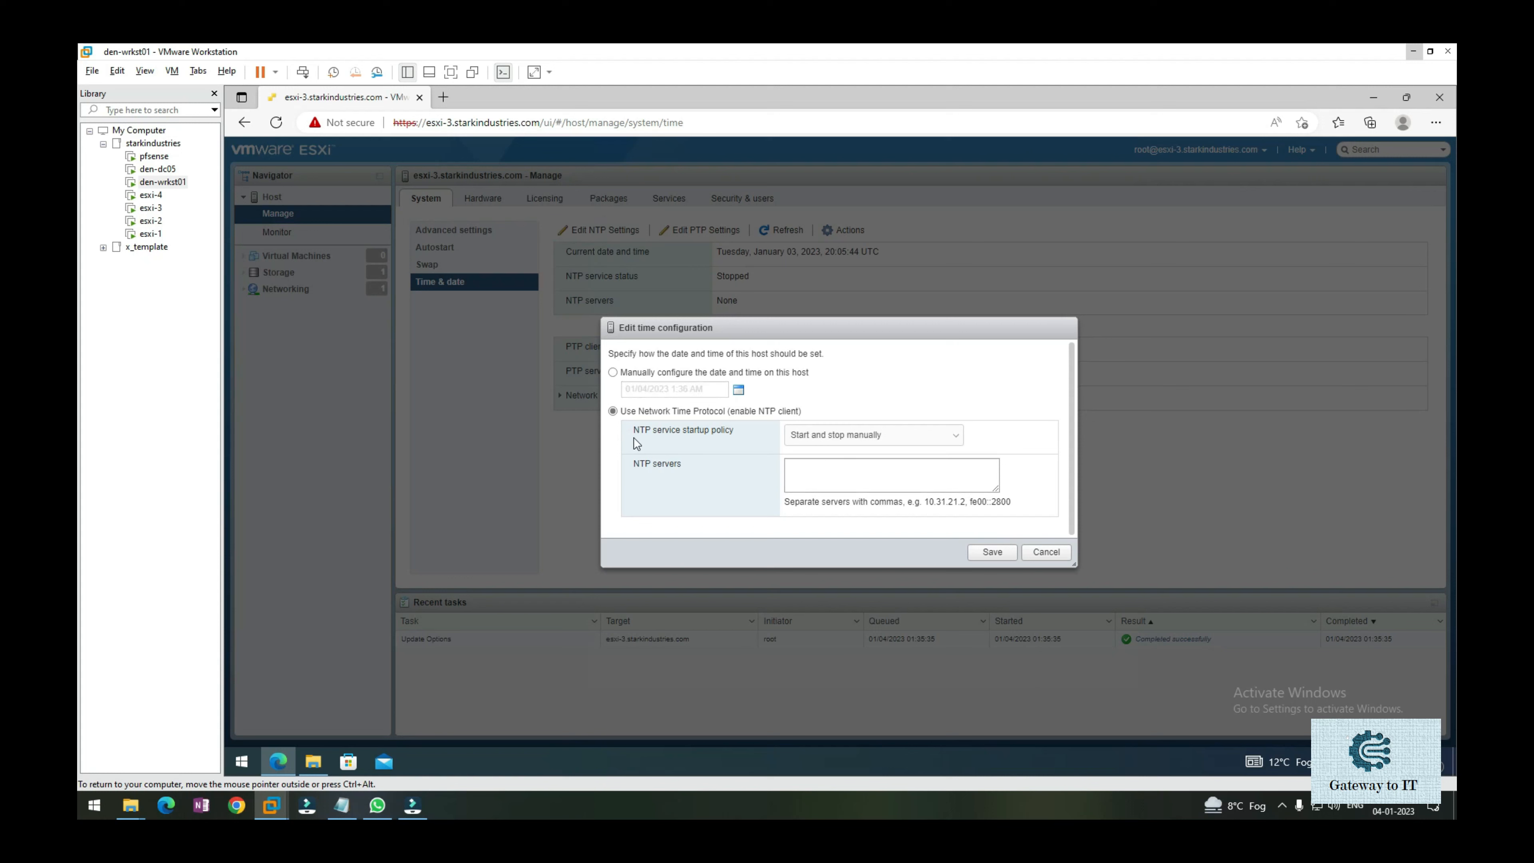
pyautogui.click(831, 439)
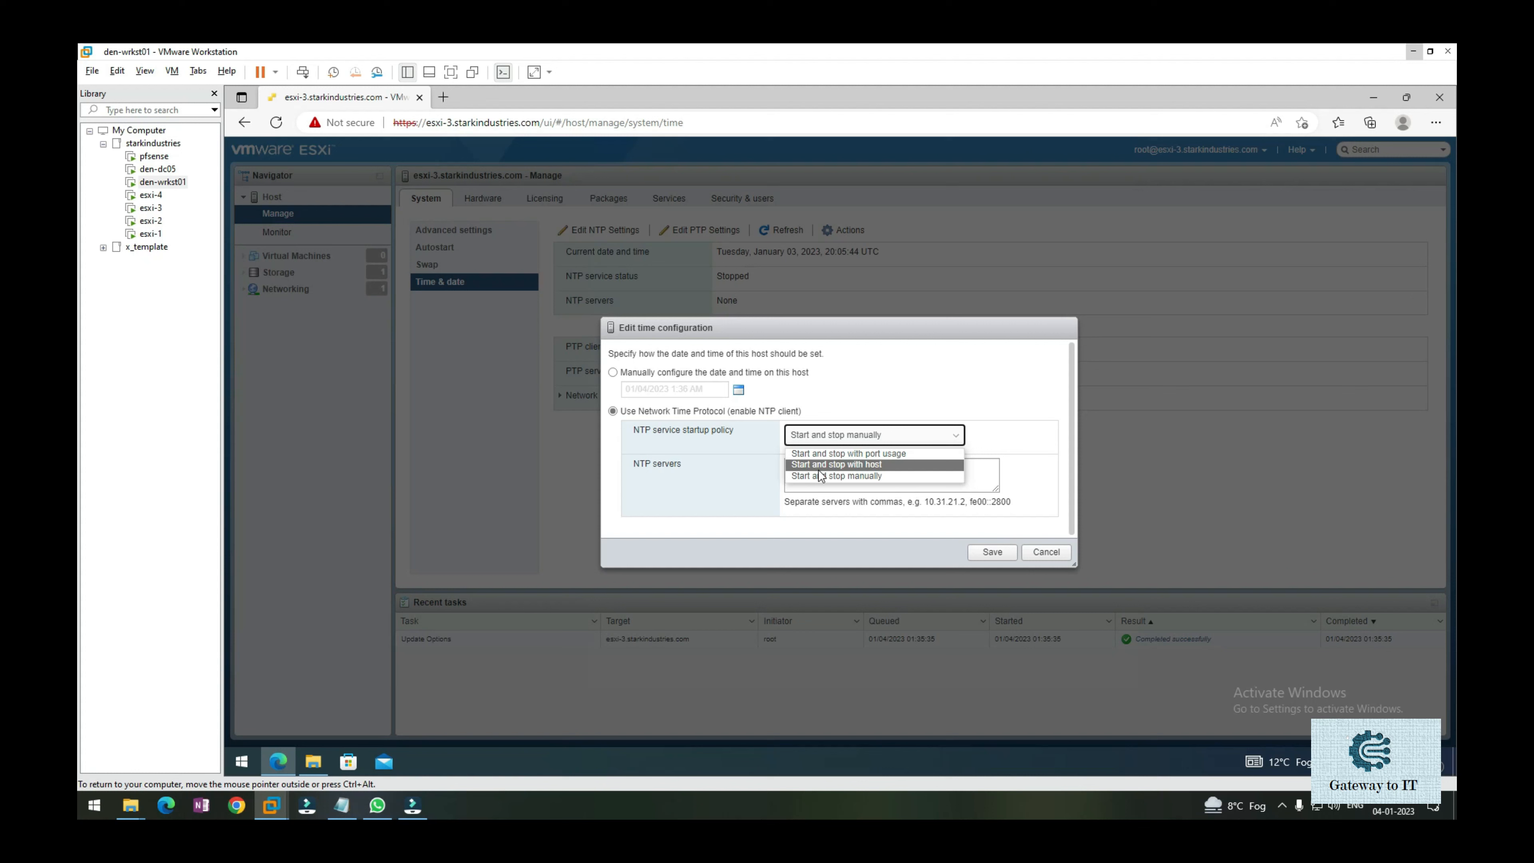
pyautogui.click(858, 465)
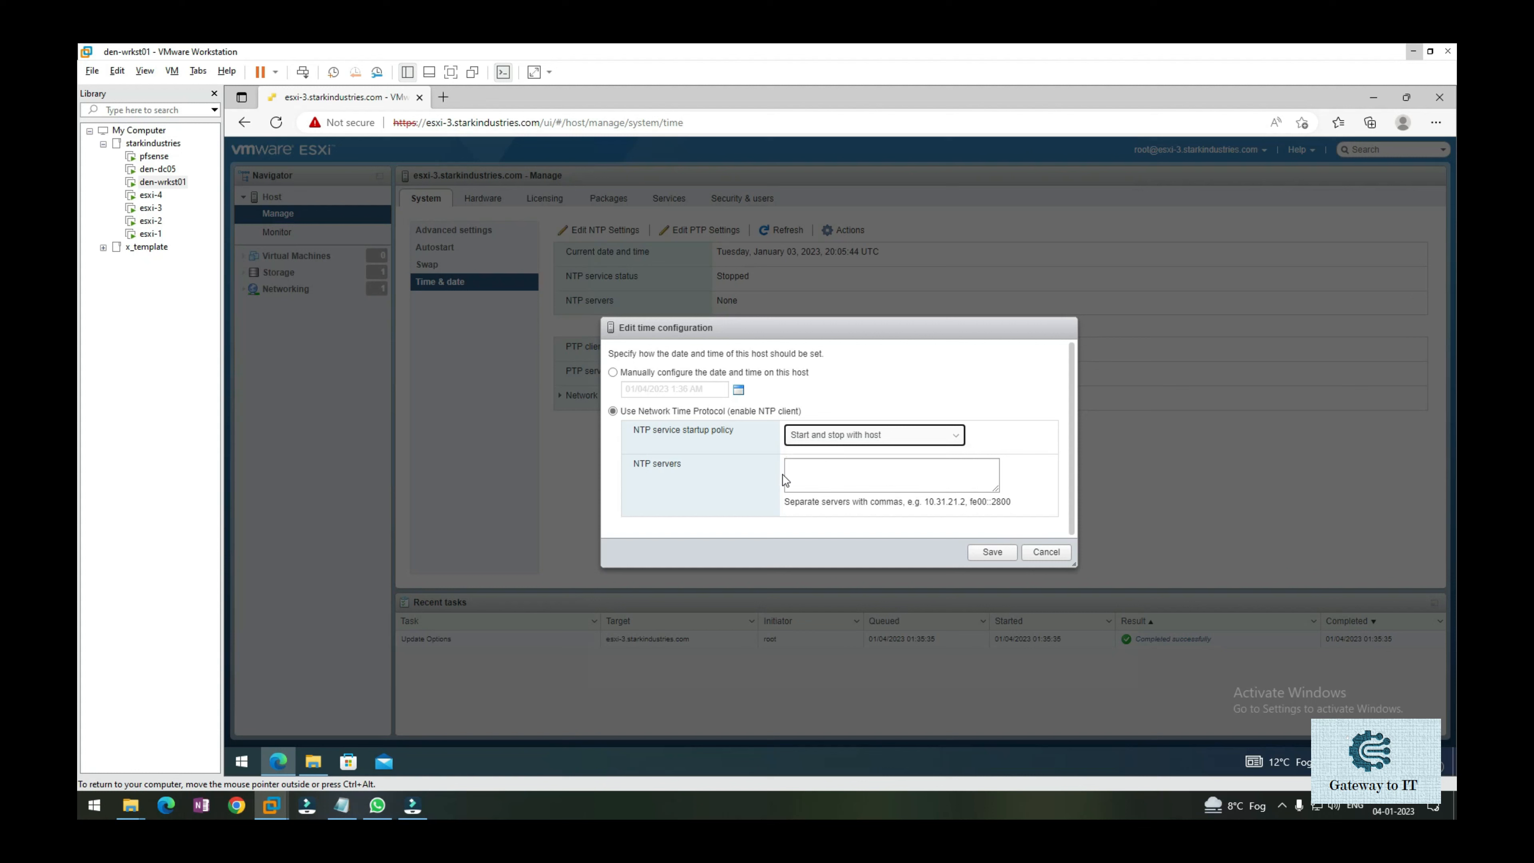
pyautogui.click(858, 475)
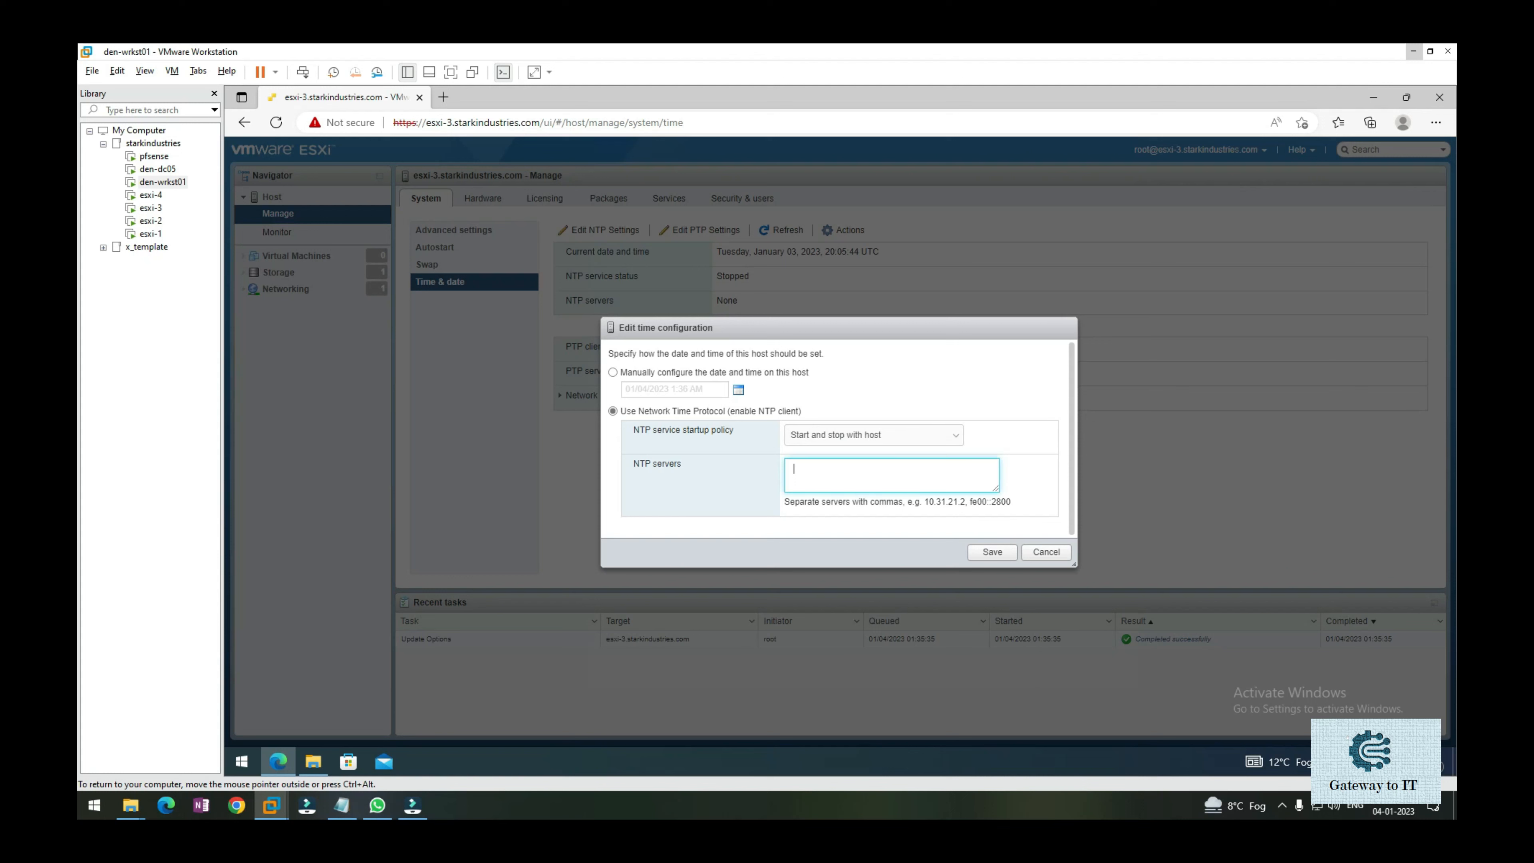
pyautogui.write('192.168.1.5')
pyautogui.write(', 192.168.1.4')
pyautogui.click(991, 552)
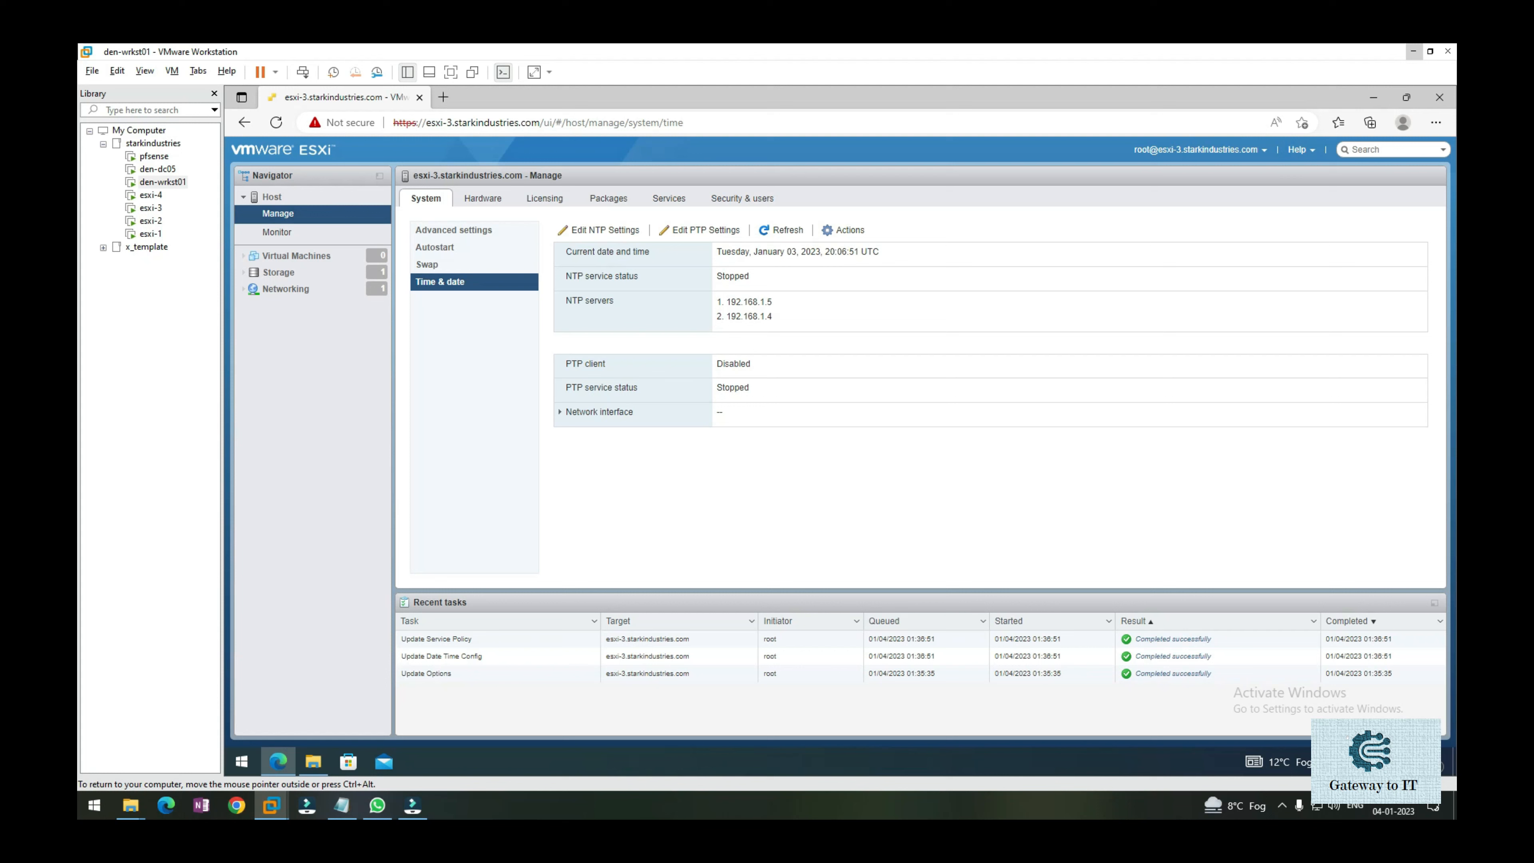
pyautogui.moveTo(718, 302)
pyautogui.mouseDown()
pyautogui.moveTo(737, 303)
pyautogui.moveTo(715, 302)
pyautogui.mouseUp()
pyautogui.click(777, 303)
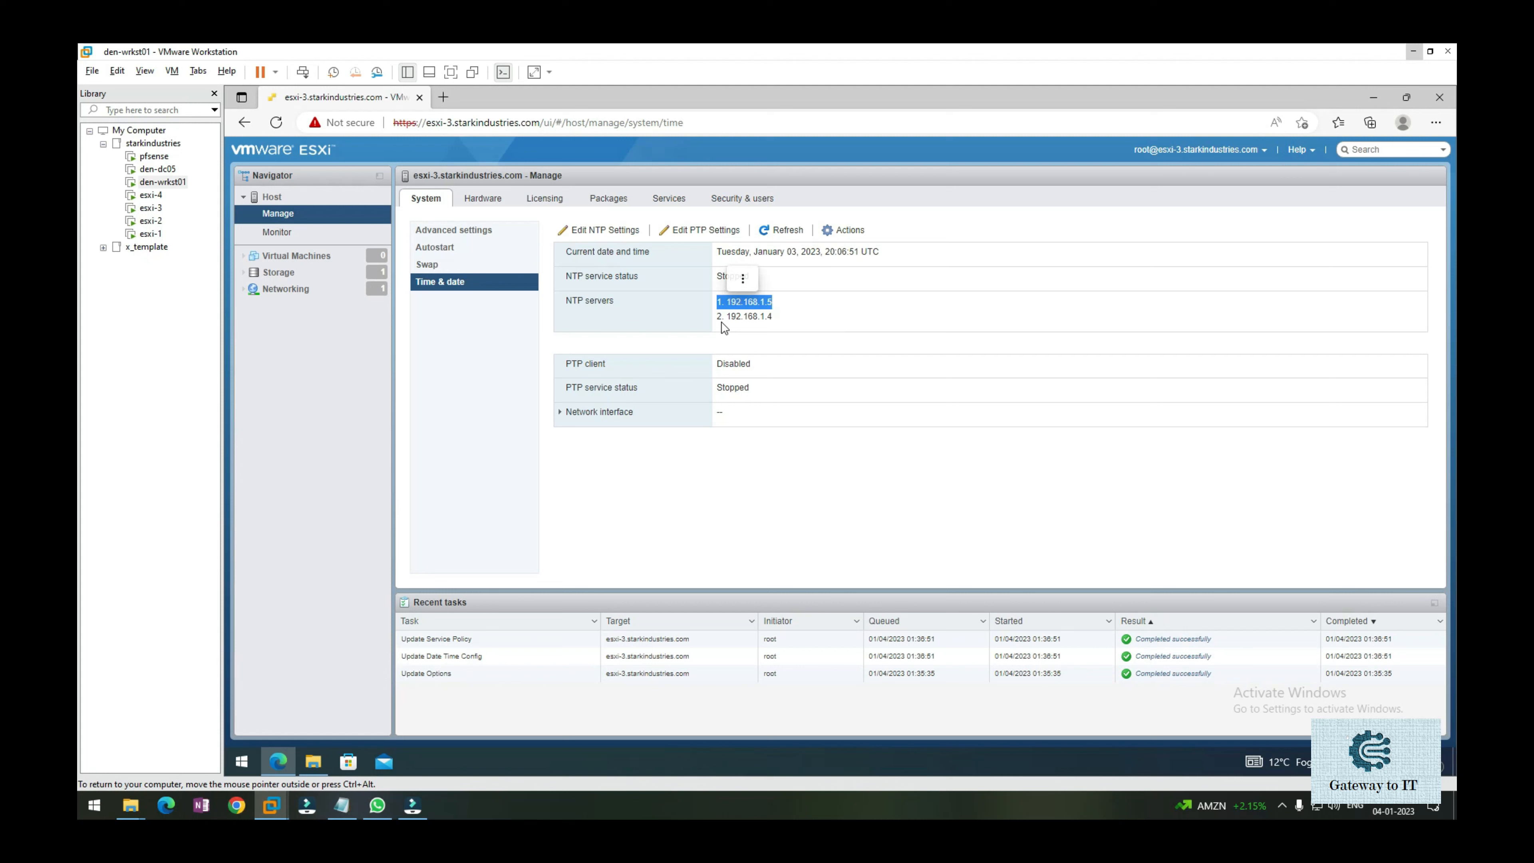
pyautogui.click(799, 327)
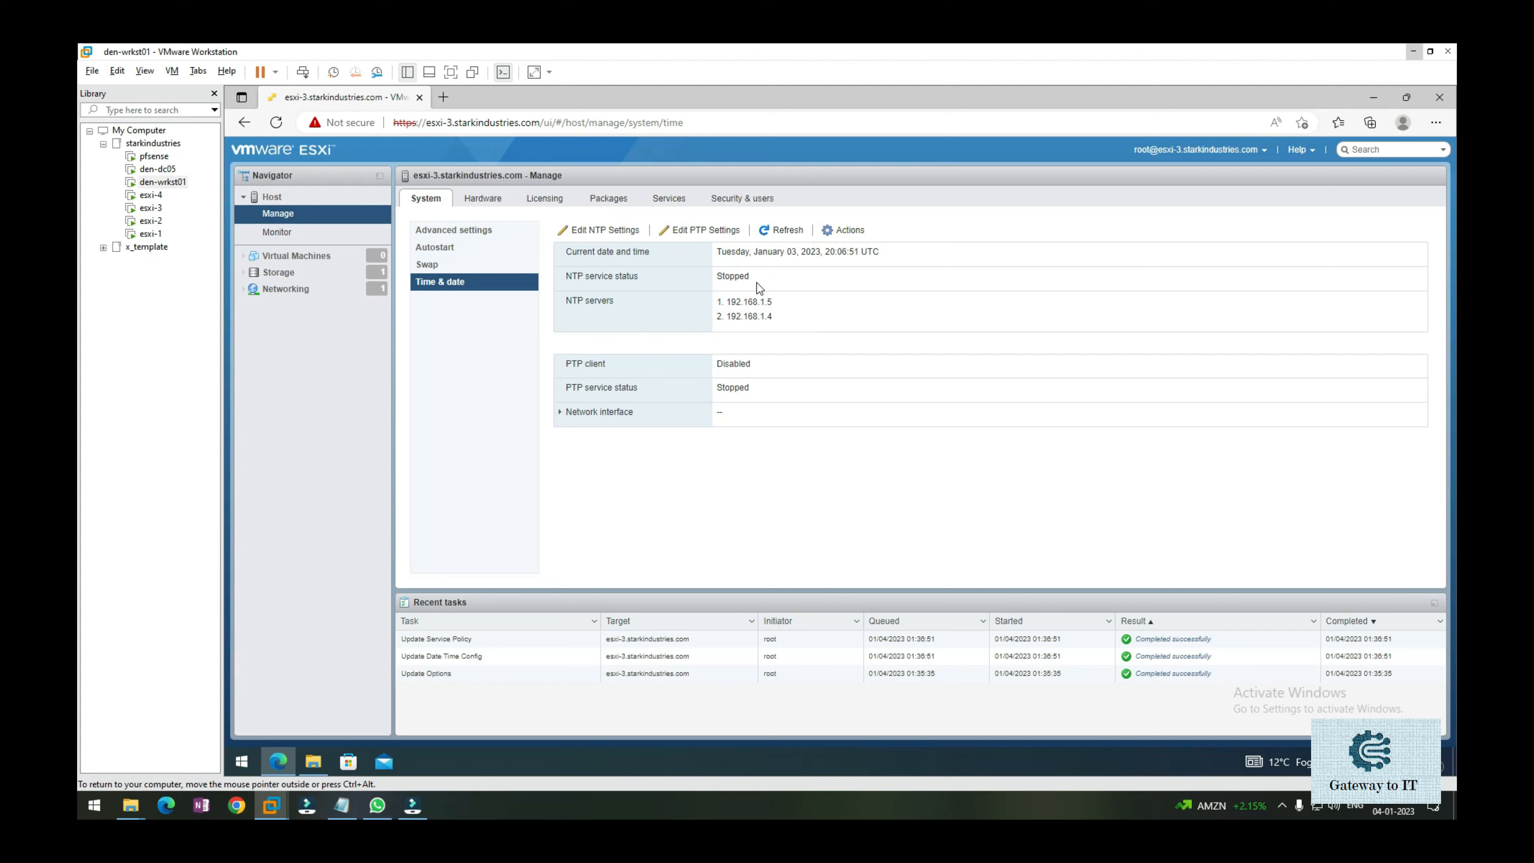
pyautogui.moveTo(755, 277); pyautogui.dragTo(723, 277)
pyautogui.click(876, 336)
pyautogui.click(785, 231)
# Start the ntpd NTP Daemon from the Services list and reselect it to view its details.
pyautogui.click(681, 202)
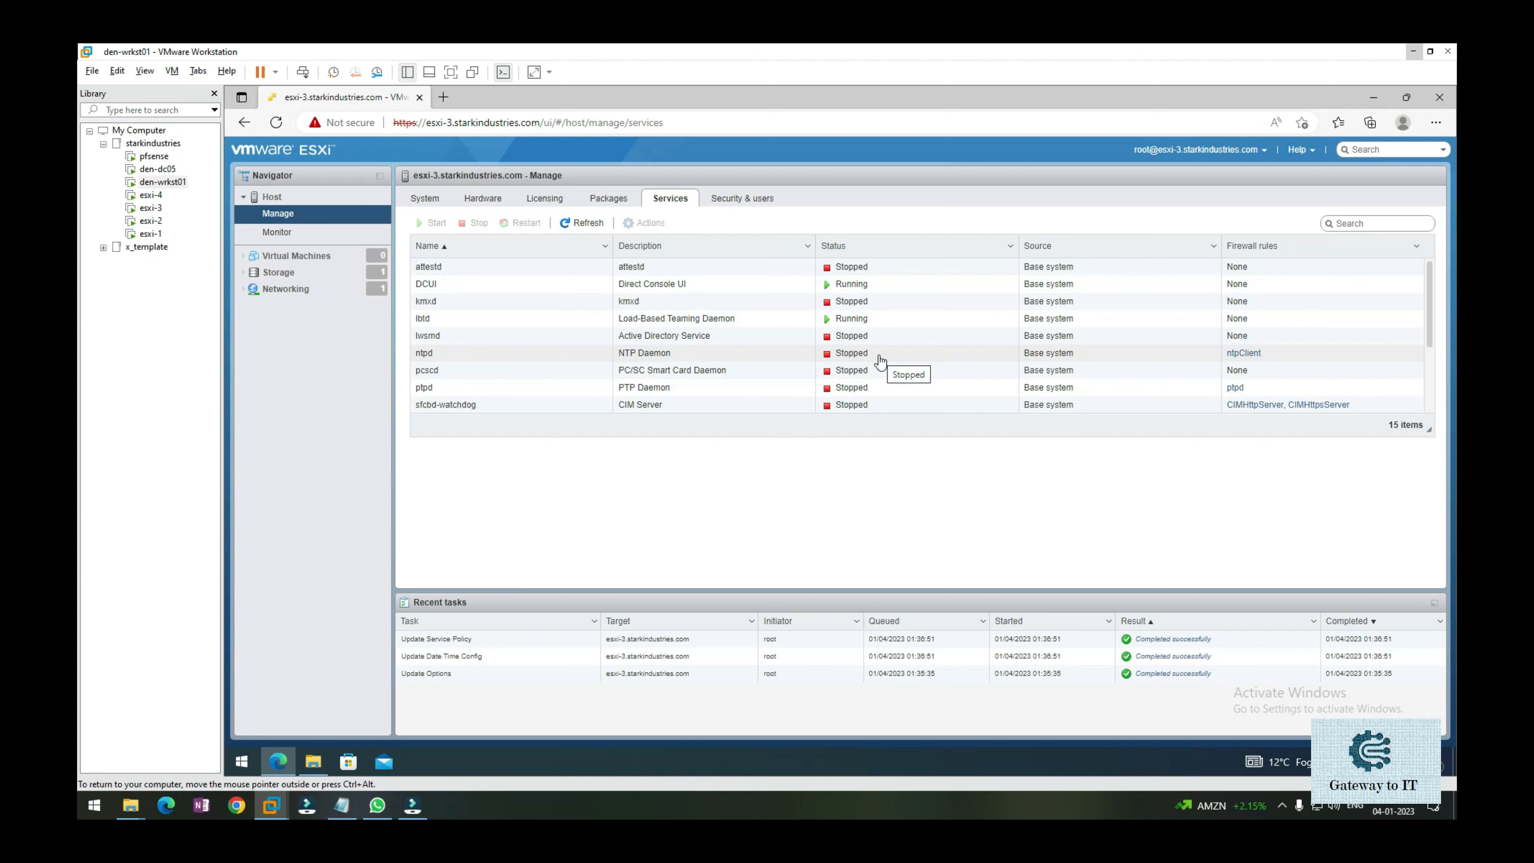
pyautogui.click(492, 361)
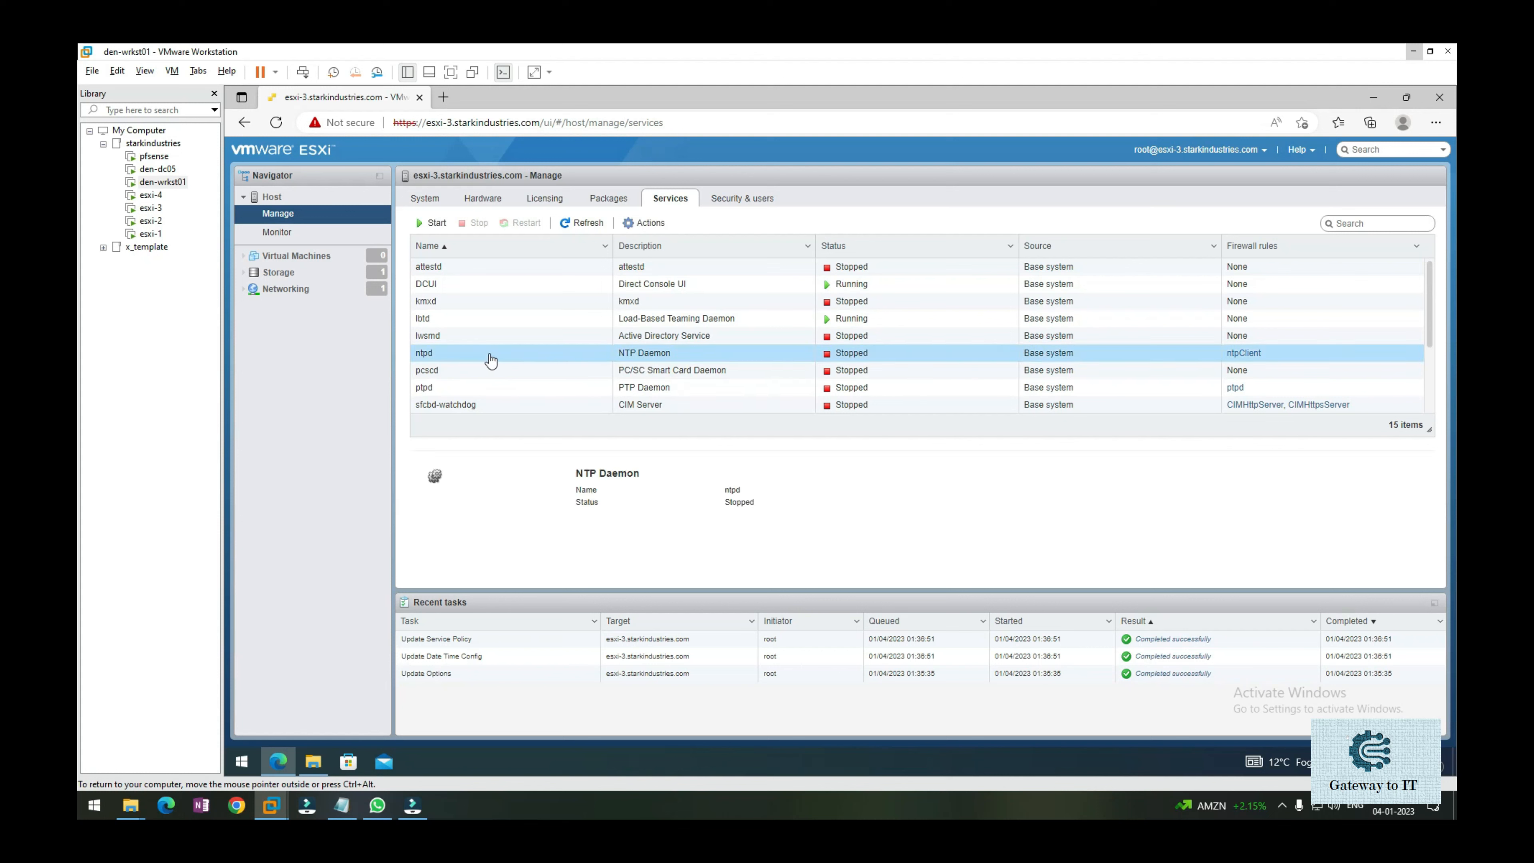
pyautogui.click(425, 225)
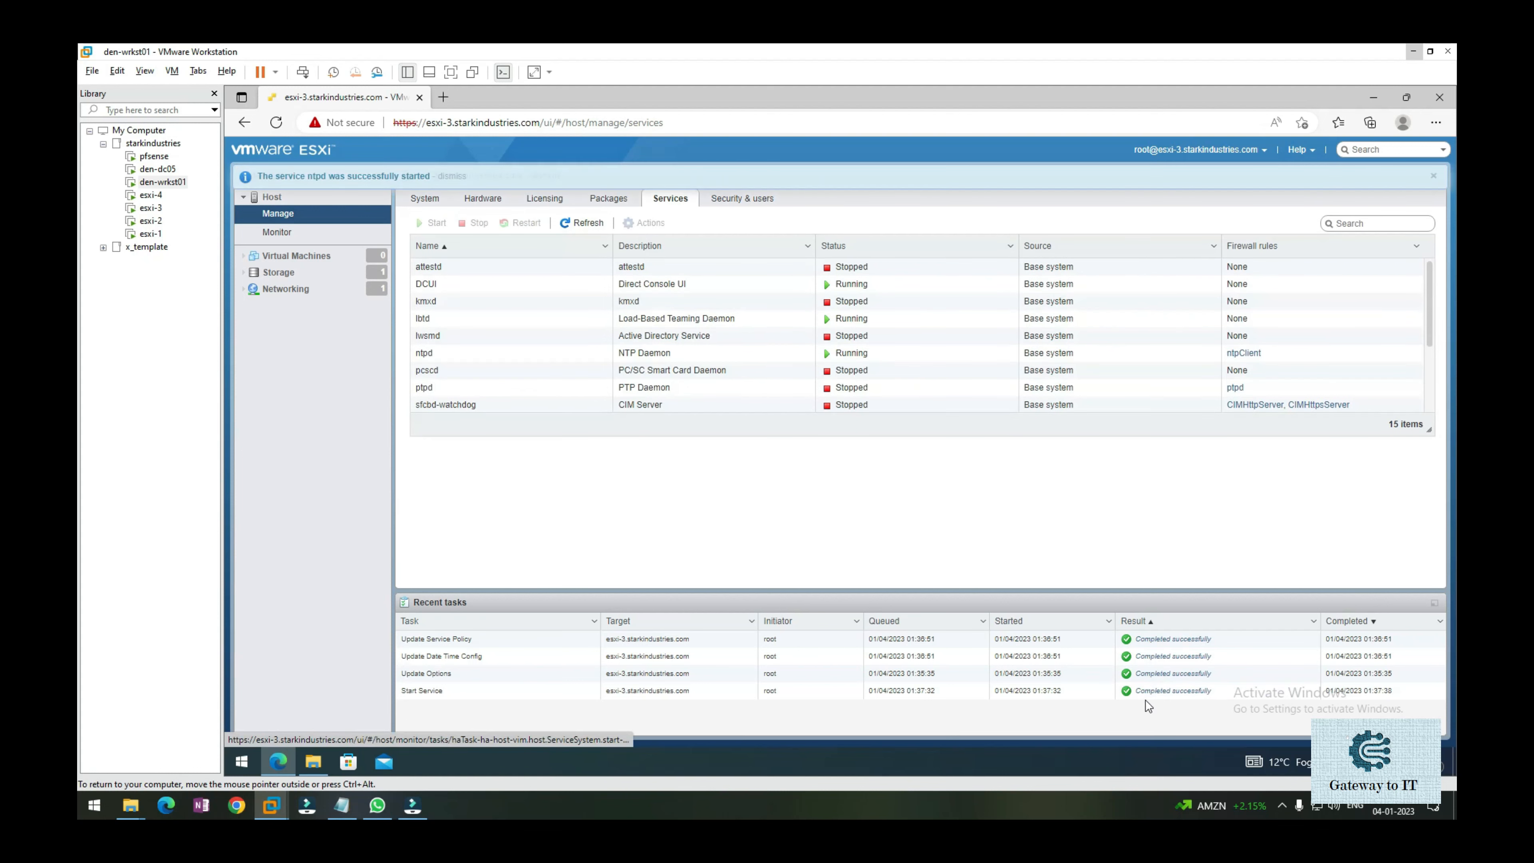
pyautogui.click(468, 356)
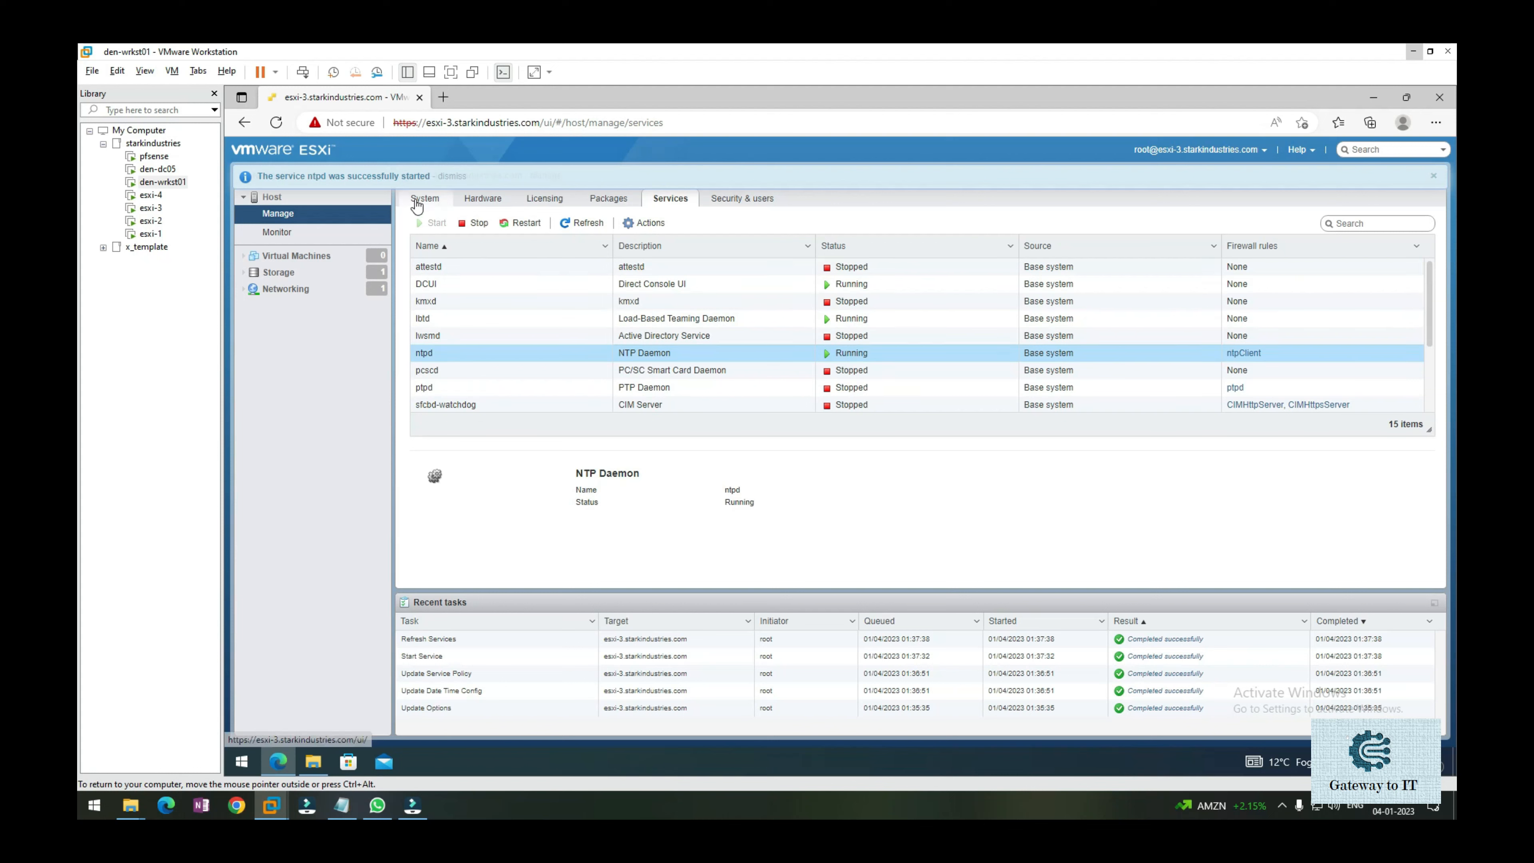
# On the System Time & date page, refresh and verify NTP service status reads Running.
pyautogui.click(425, 201)
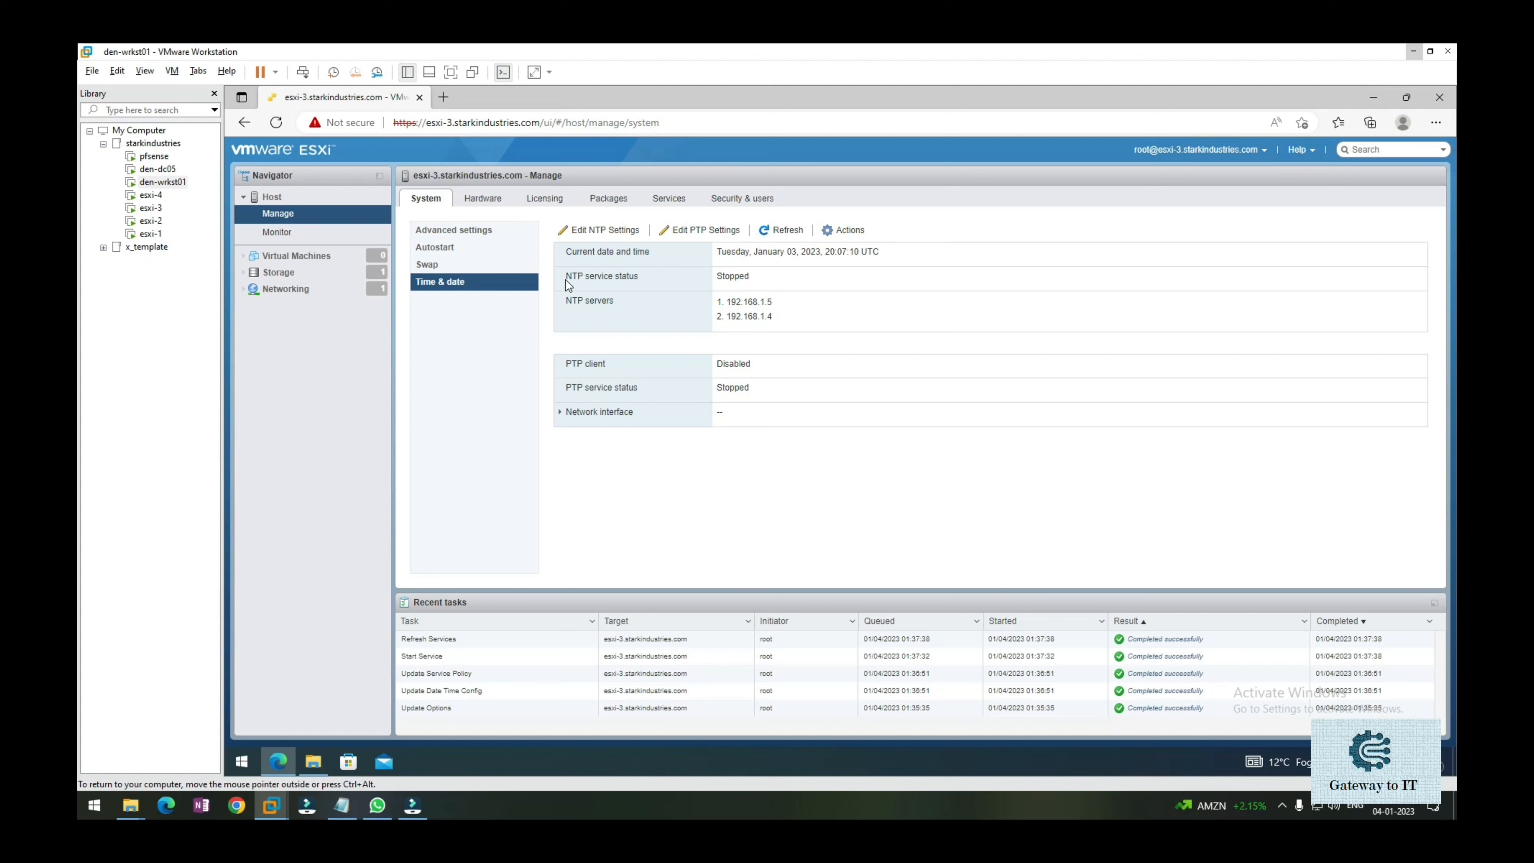
pyautogui.moveTo(568, 283); pyautogui.dragTo(658, 280)
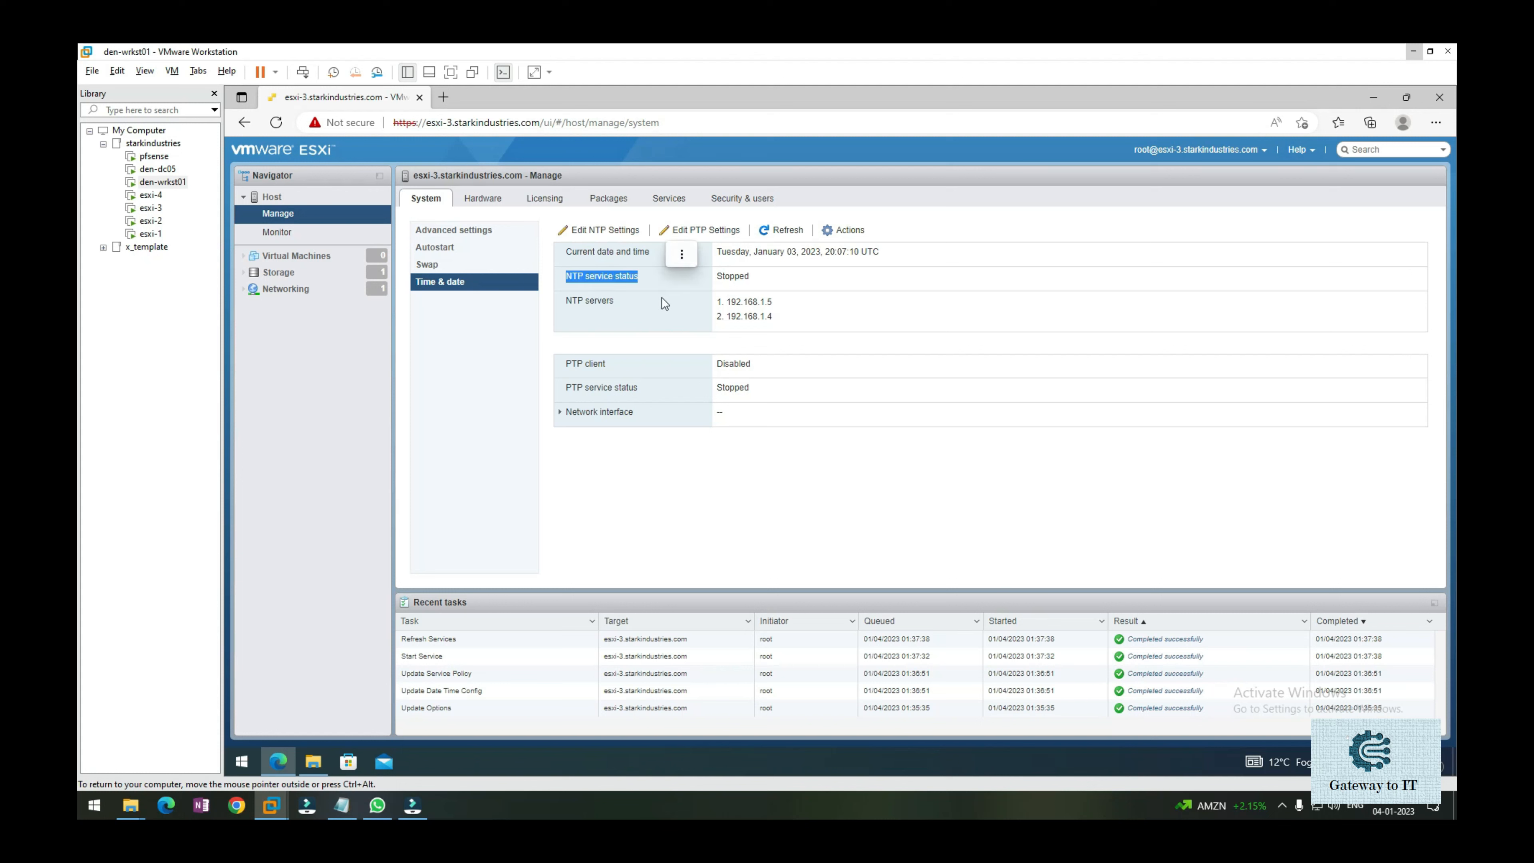
pyautogui.click(757, 285)
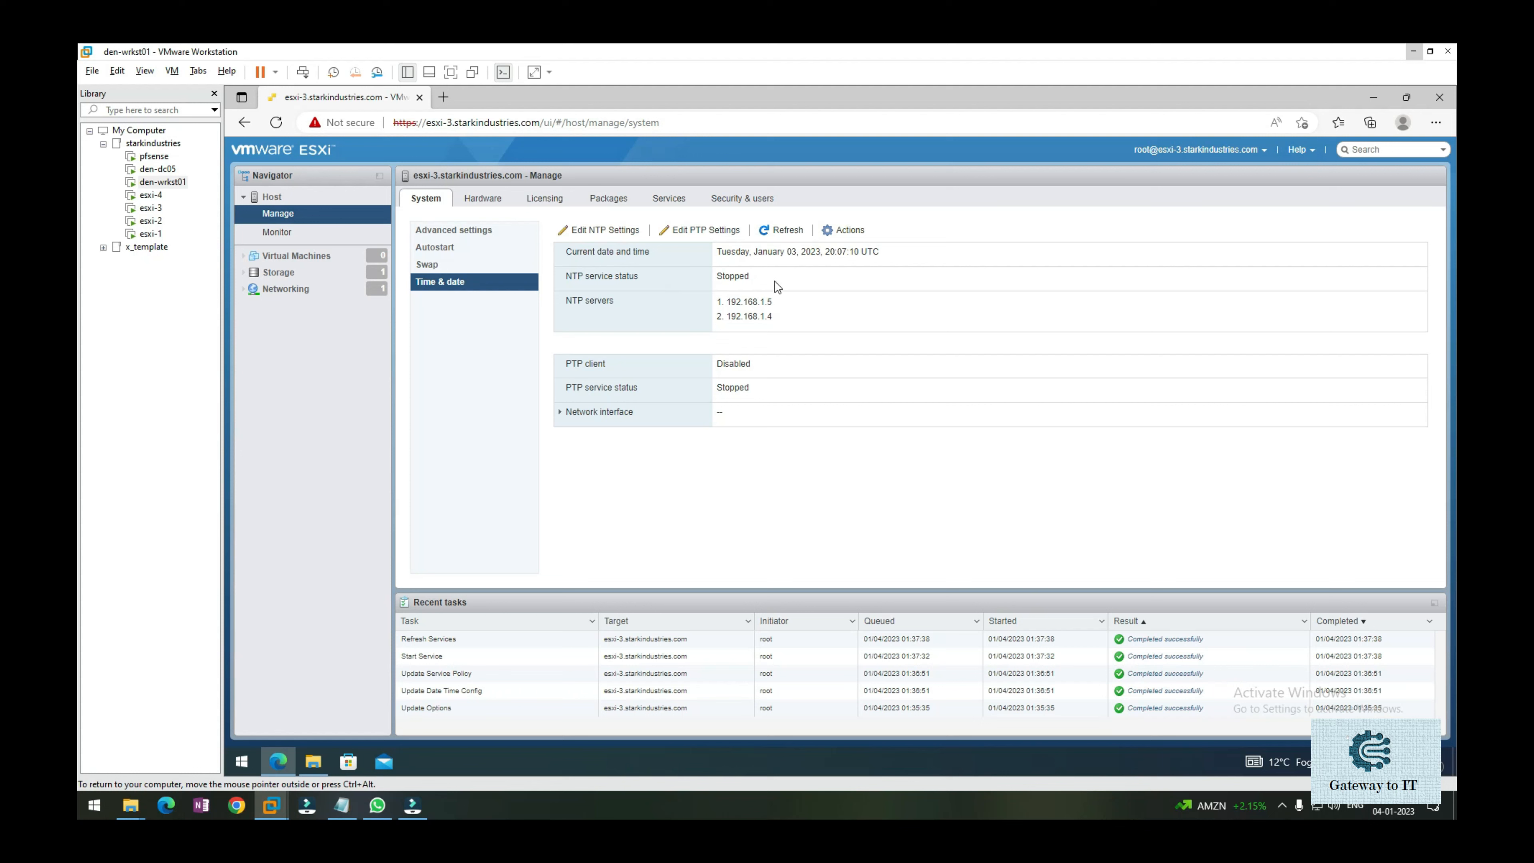
pyautogui.click(780, 237)
pyautogui.moveTo(760, 281); pyautogui.dragTo(714, 282)
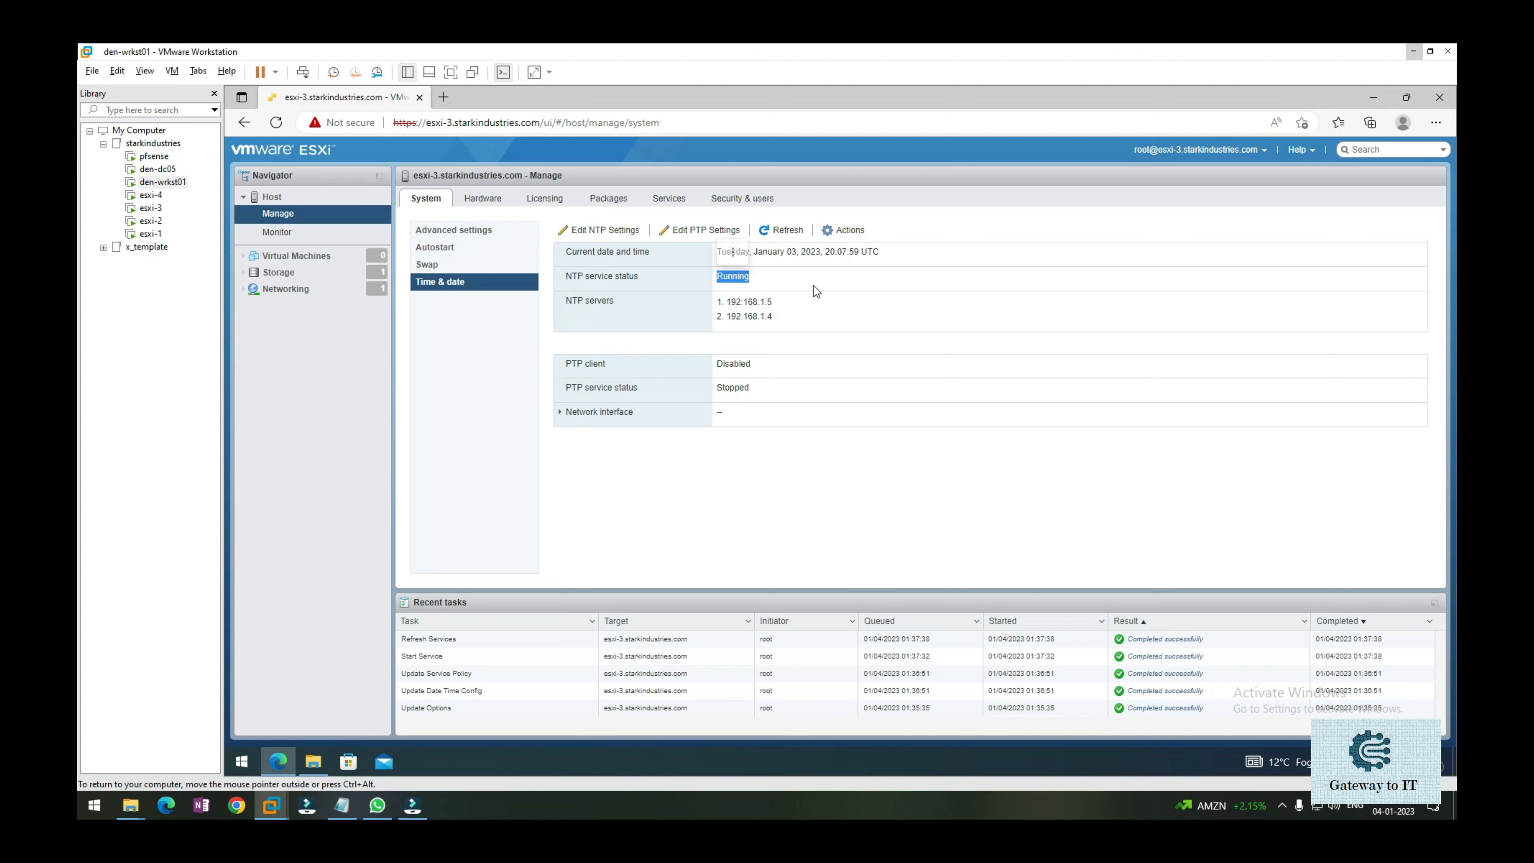